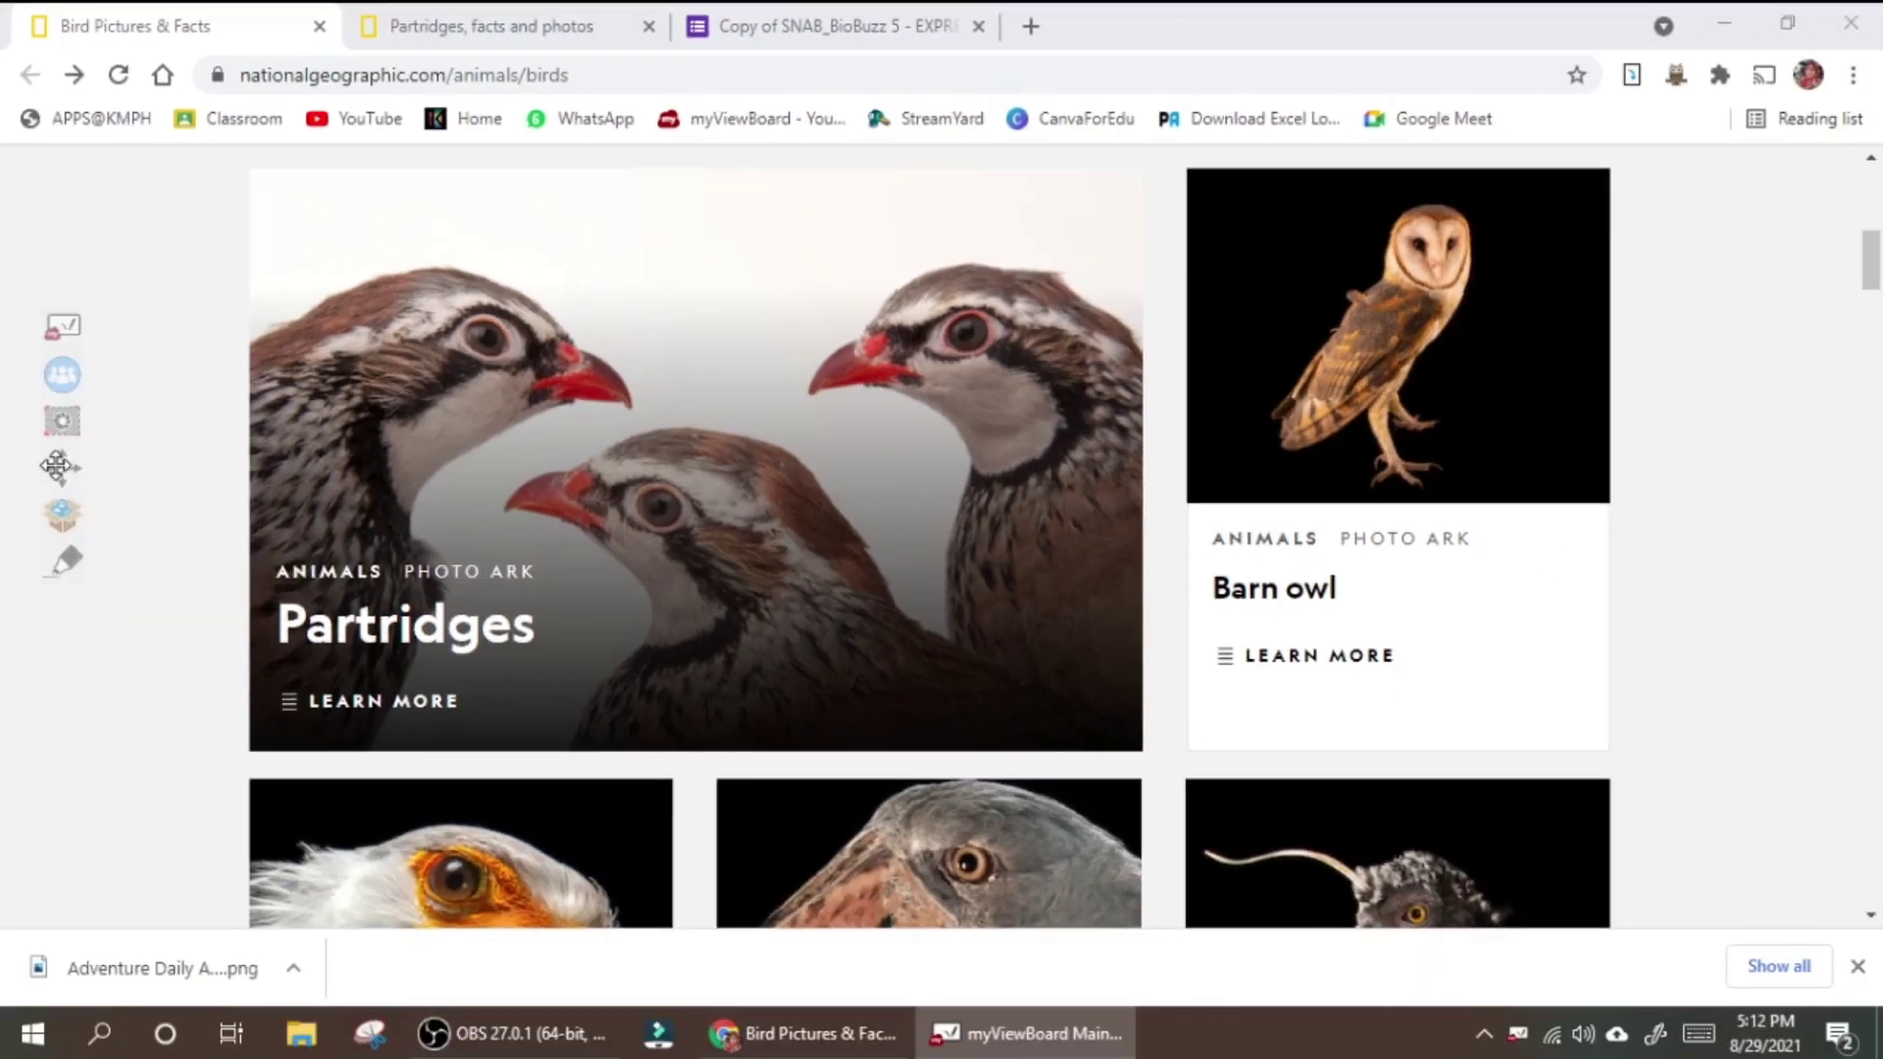
Reposition the floating toolbar, switch to the whiteboard, and return to the desktop view of the bird web page.
left_click_drag(56, 466, 53, 487)
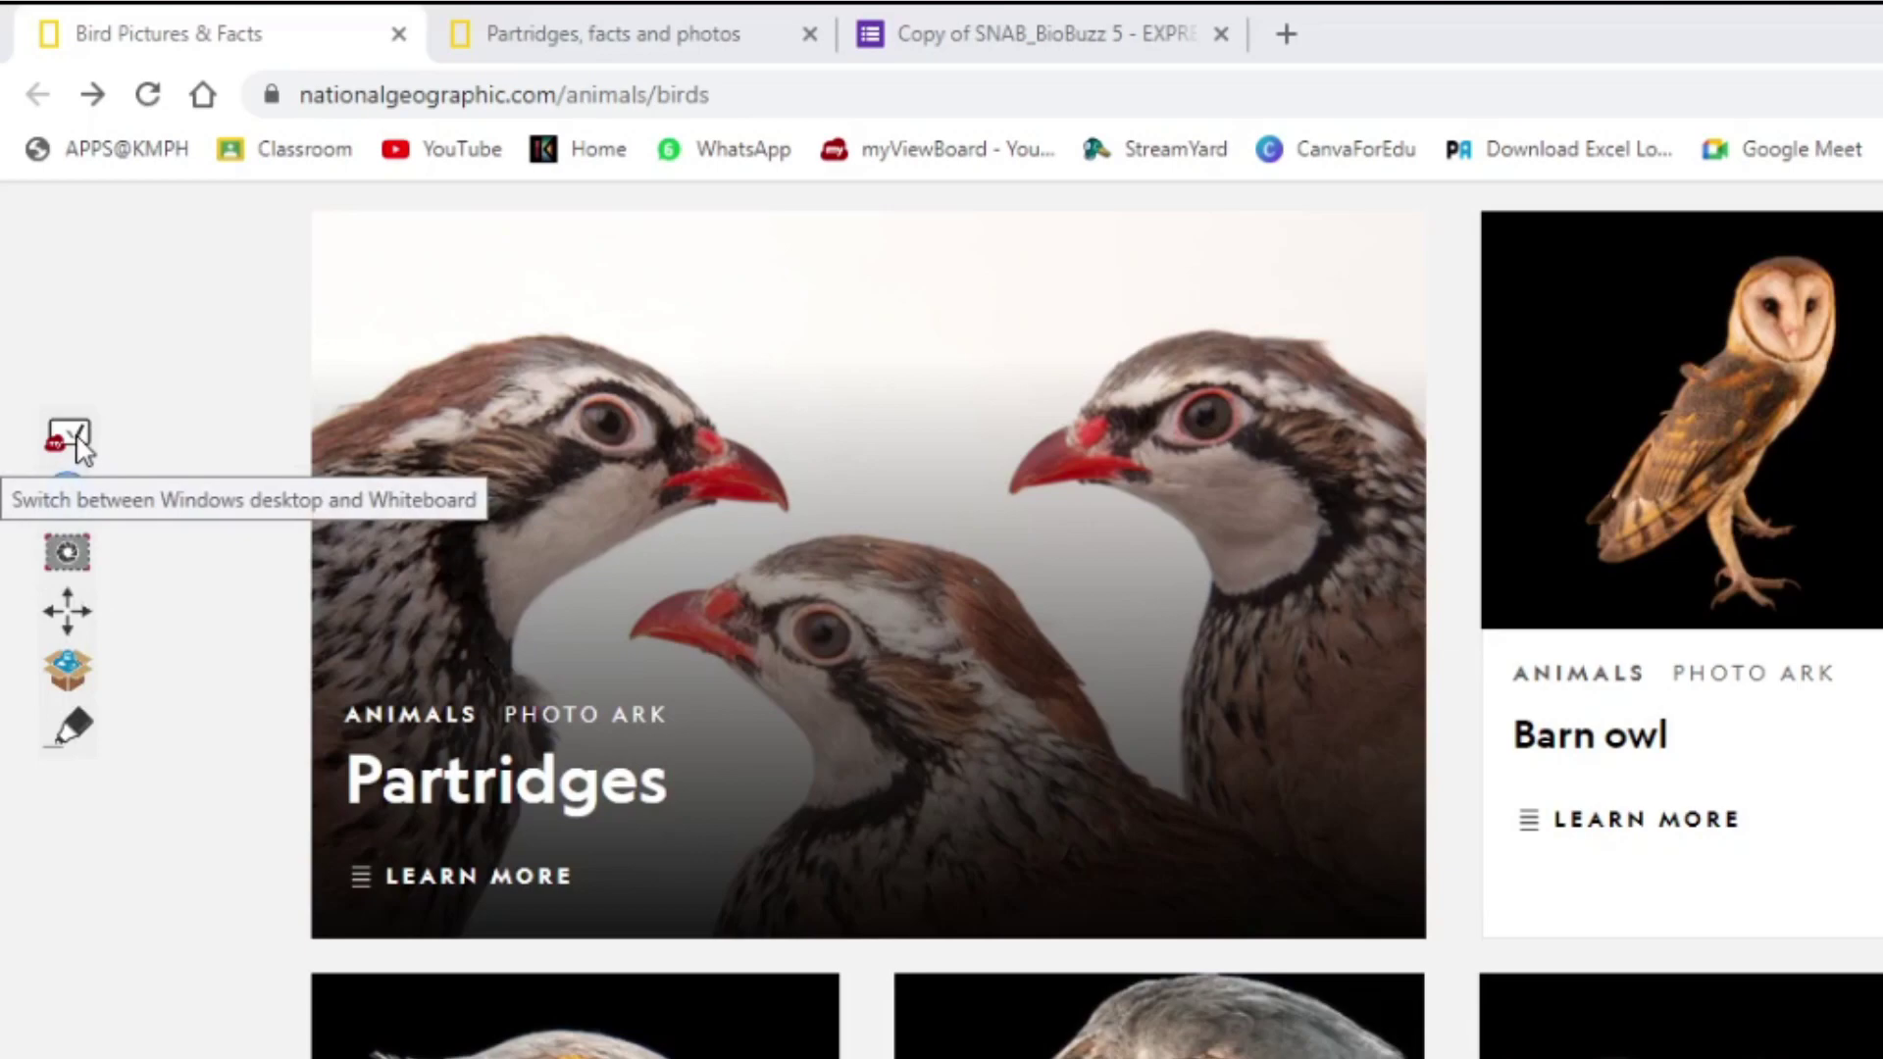
left_click(68, 438)
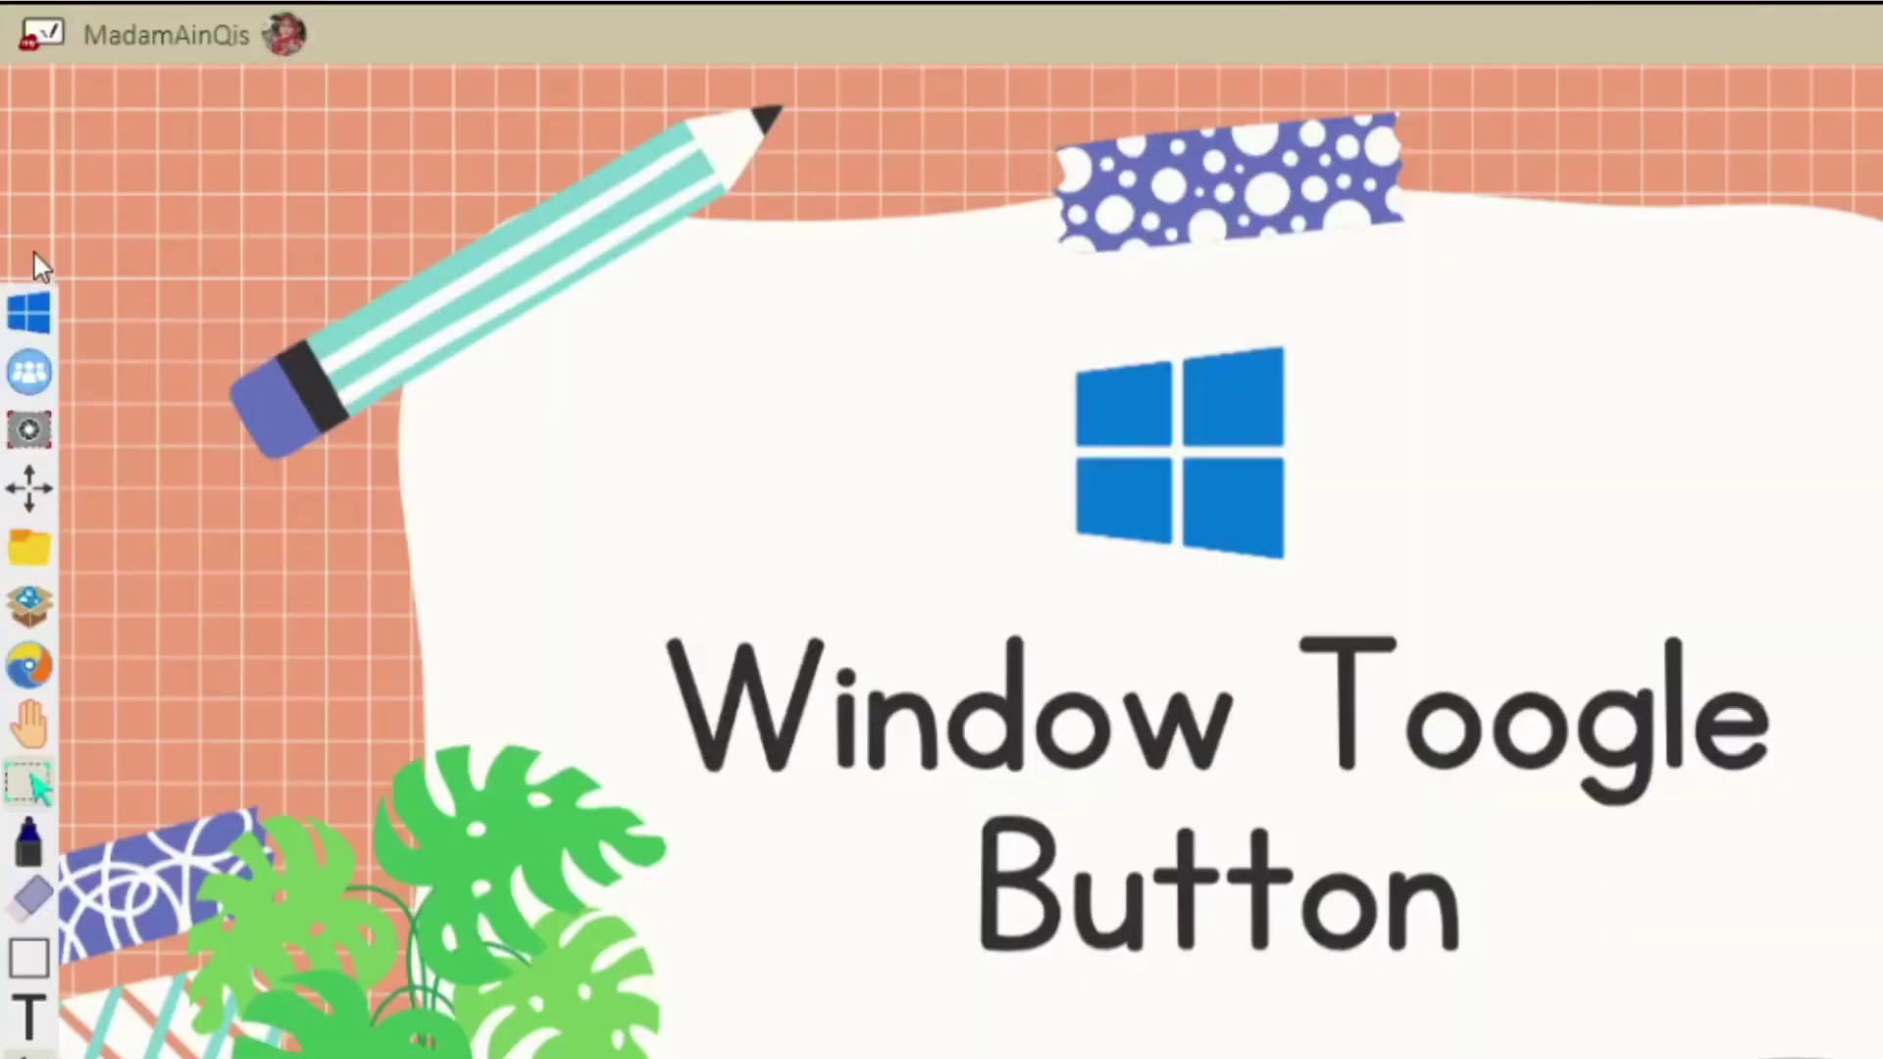
left_click(37, 259)
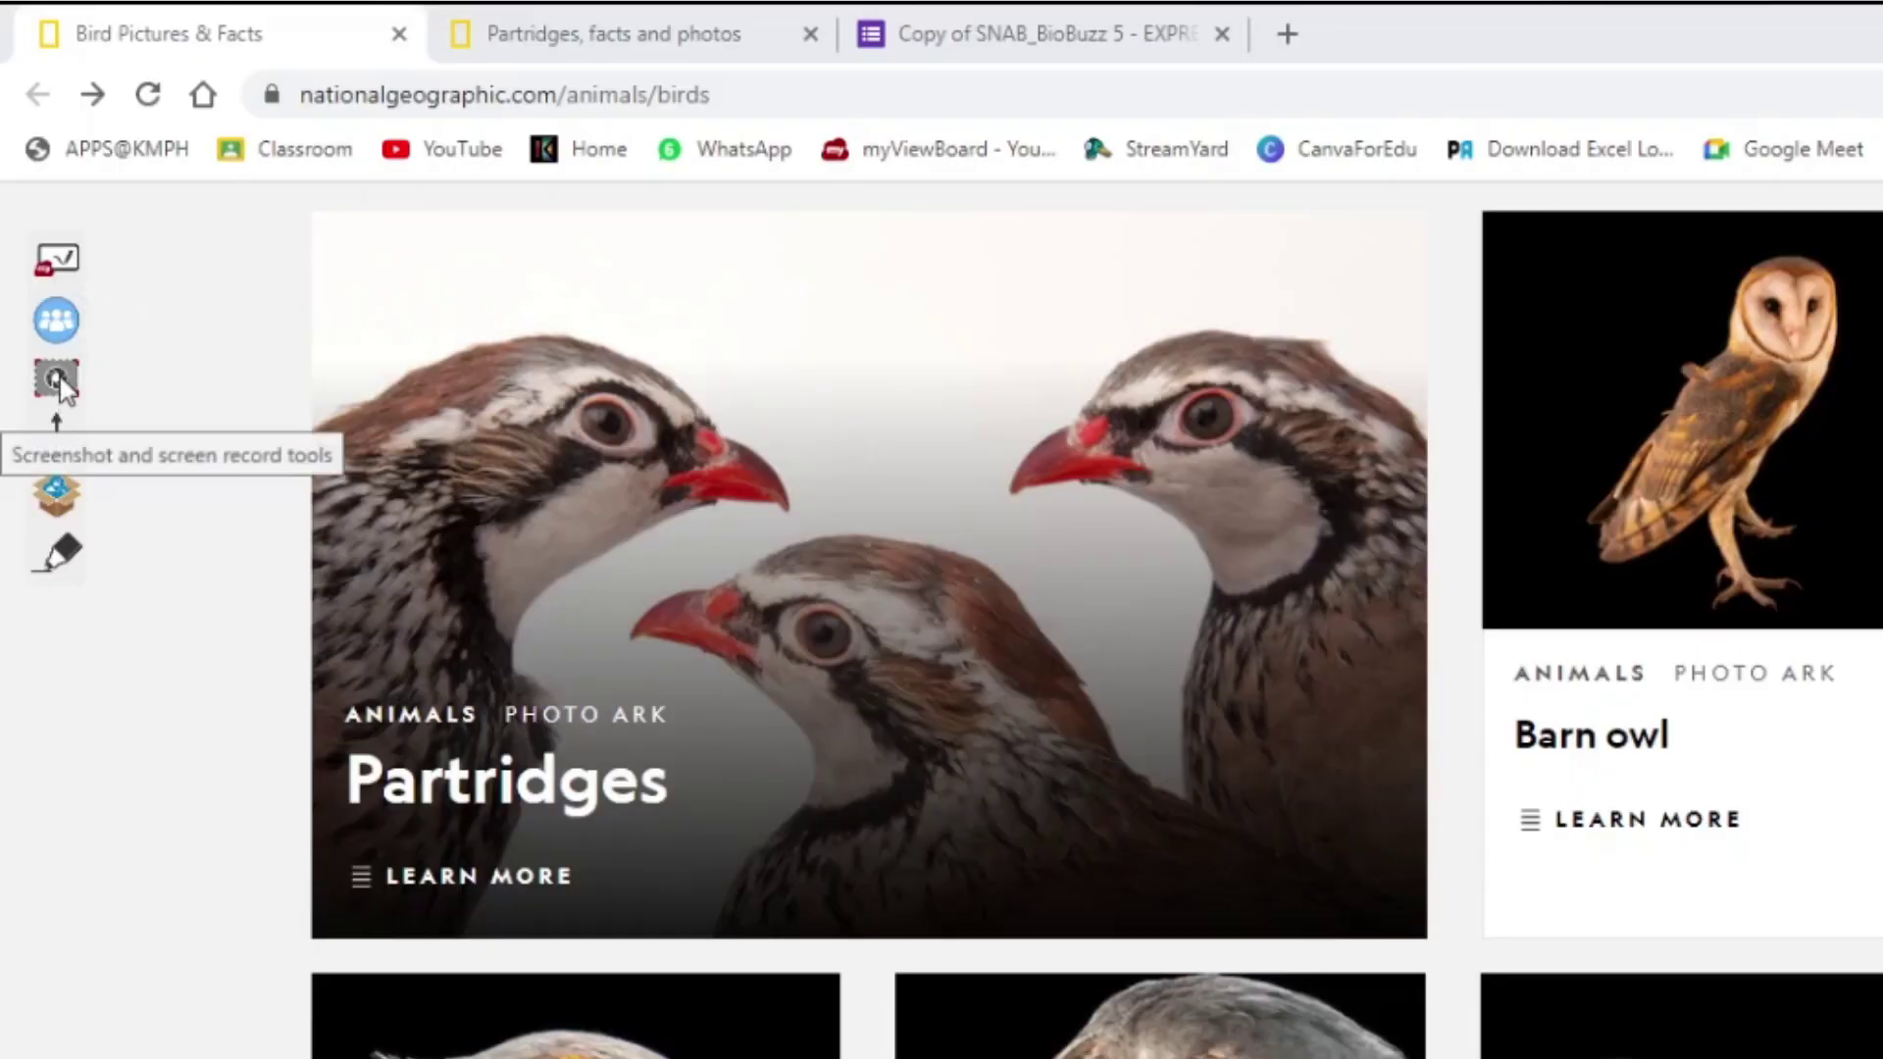
Capture the Partridges photo card as a rectangular screenshot and move the captured image up and to the right on the whiteboard.
left_click(57, 380)
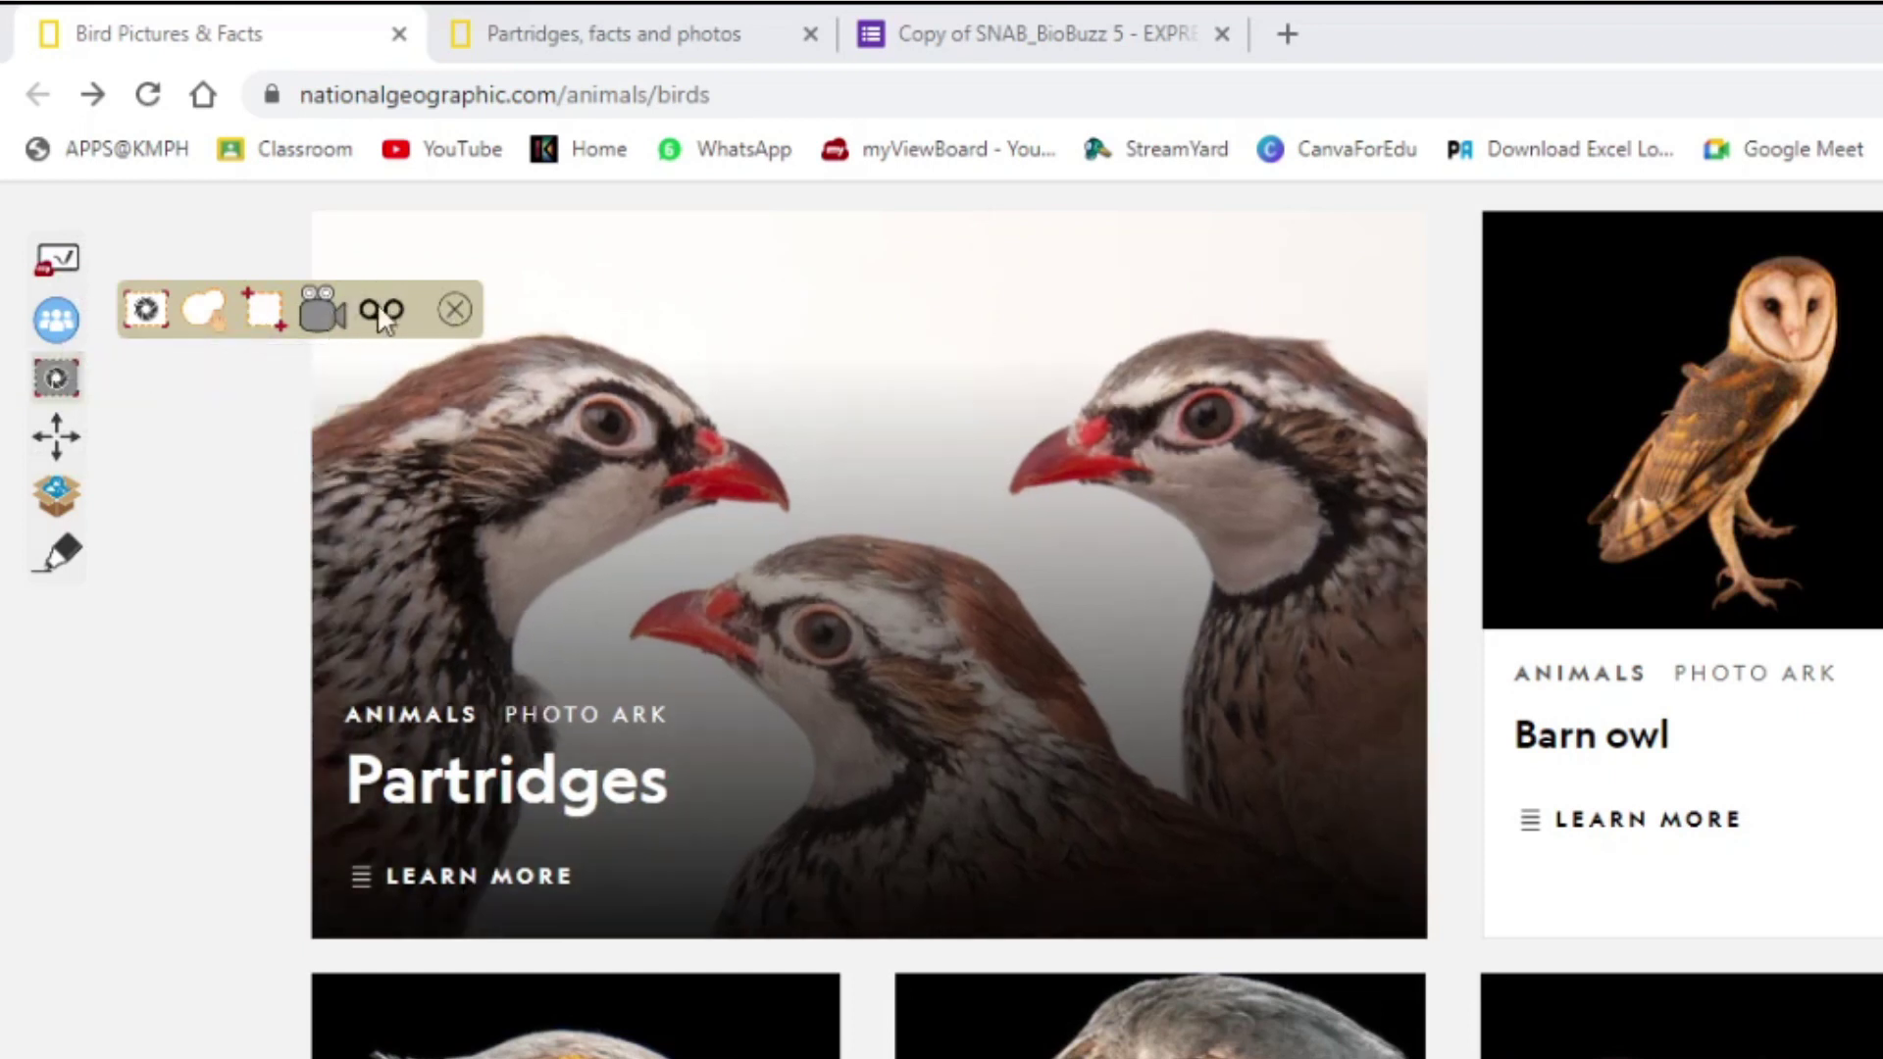
left_click(267, 319)
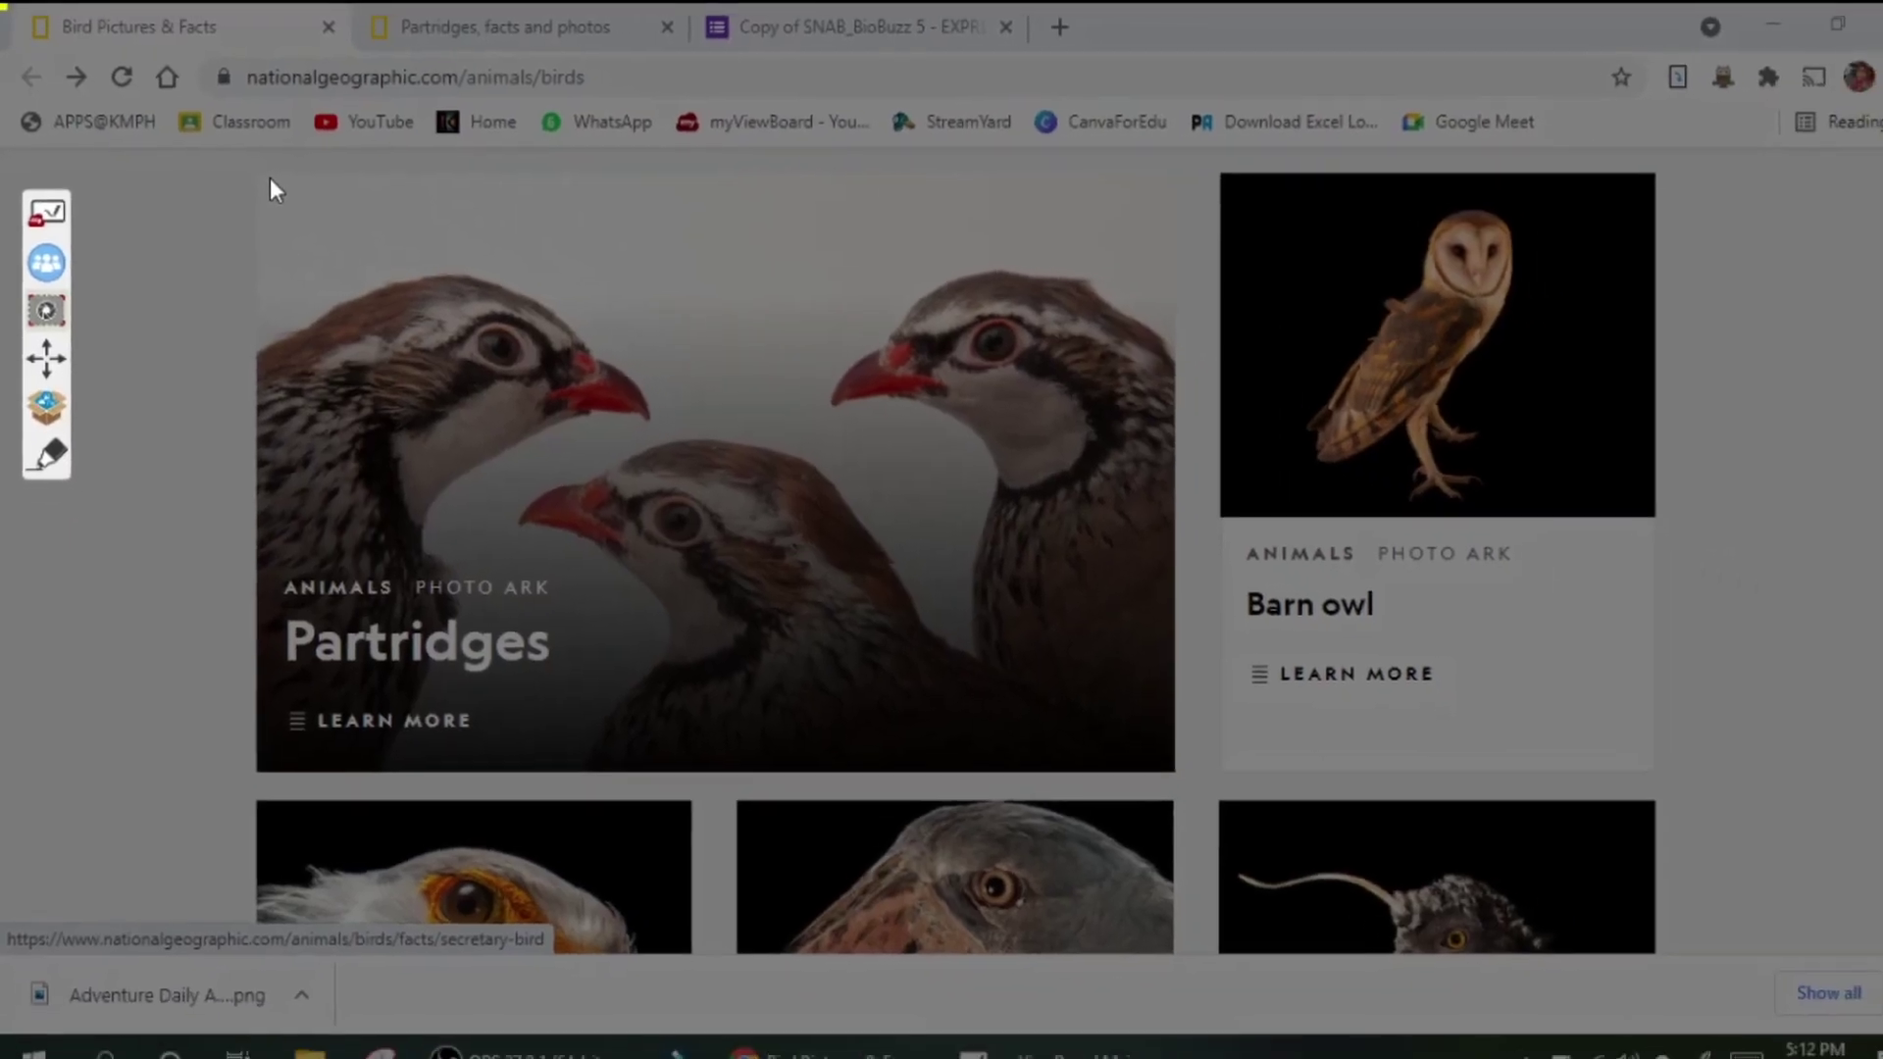
left_click_drag(264, 175, 1142, 745)
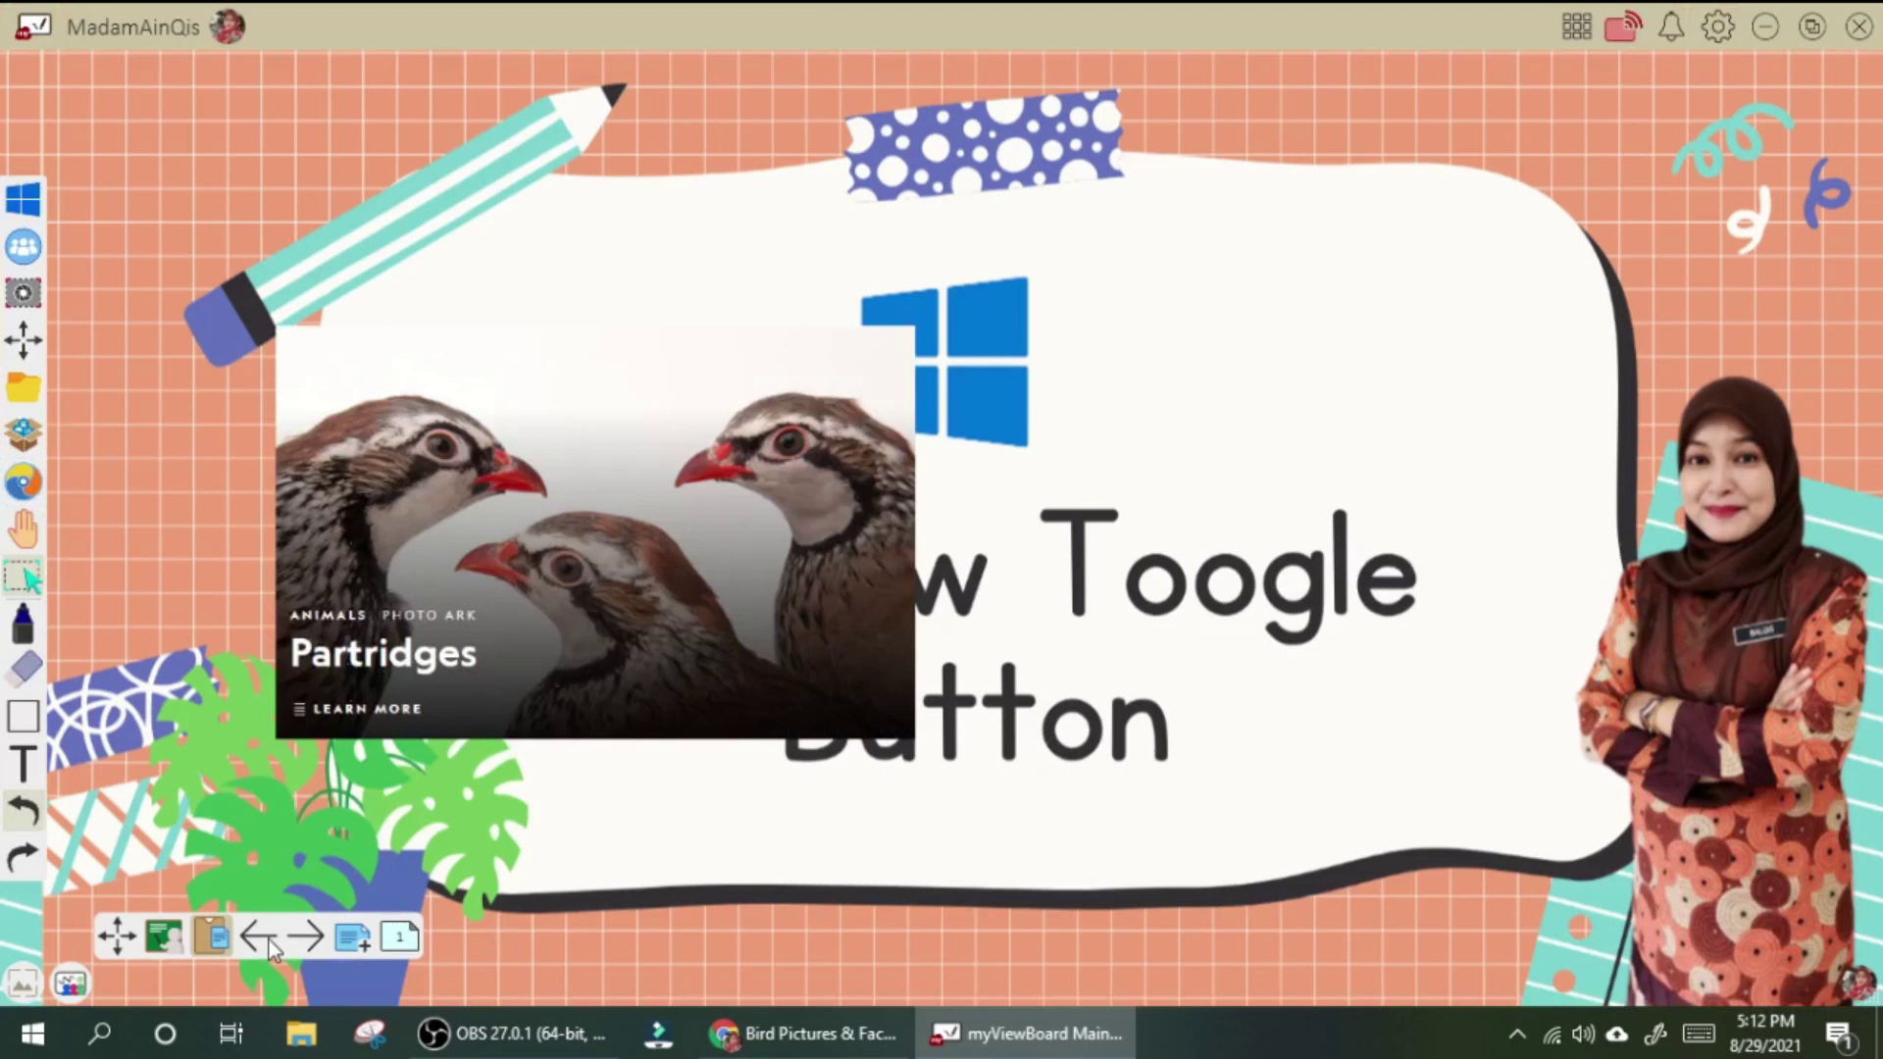
left_click_drag(649, 558, 787, 478)
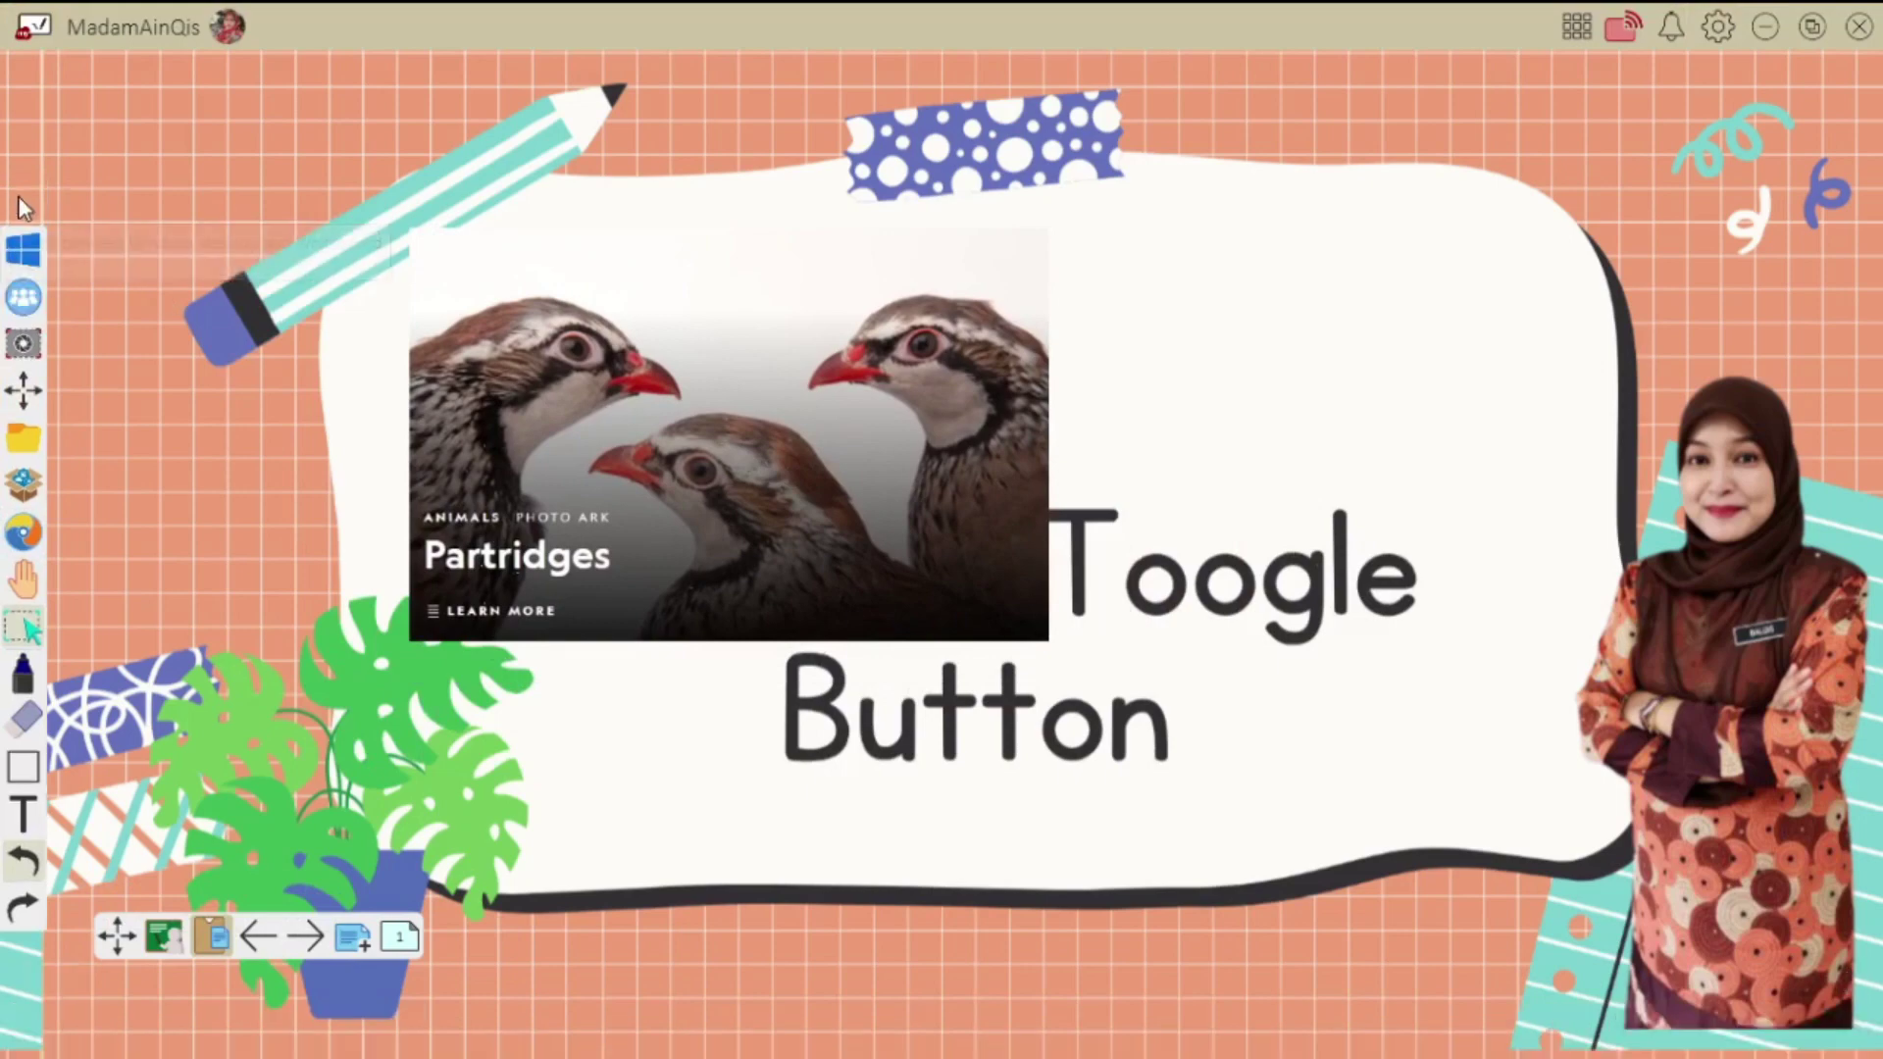
Return to the desktop and insert Bird 1.jpg from the Pictures folder, placing it below the barn owl photo.
left_click(20, 201)
left_click_drag(39, 273, 108, 353)
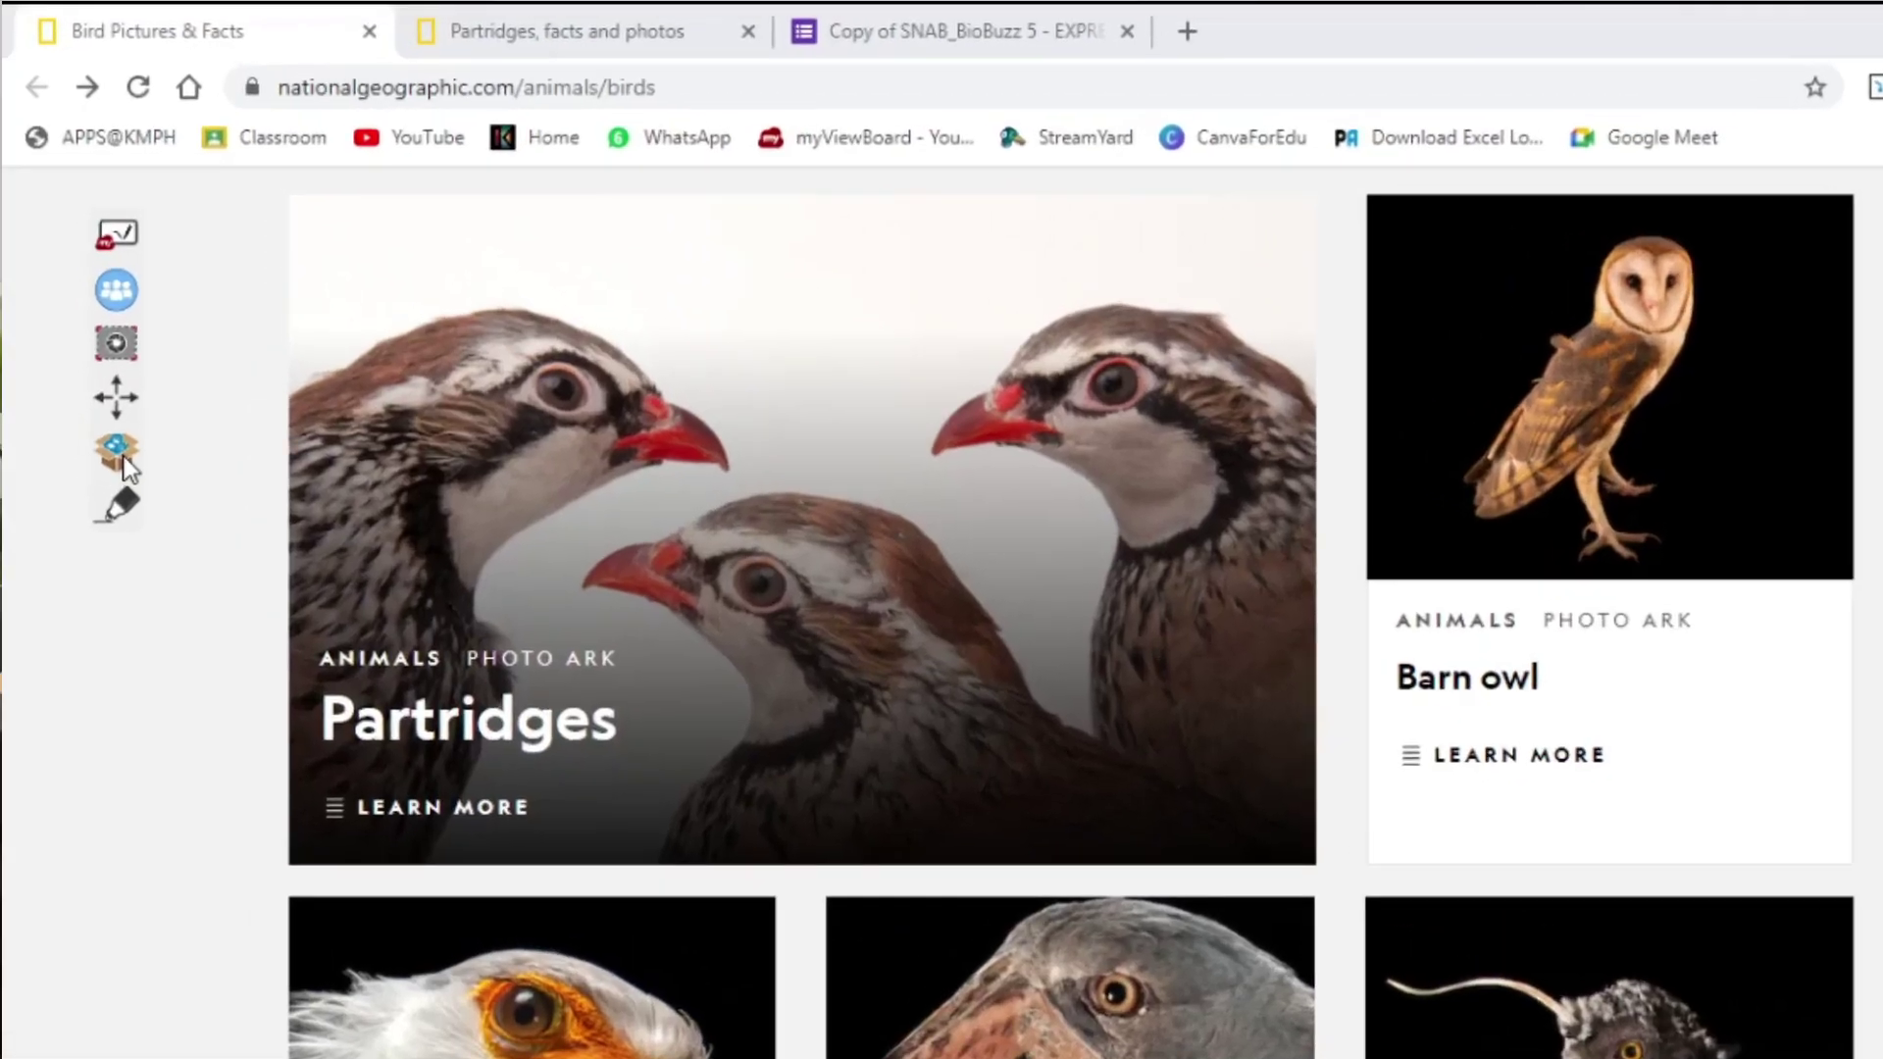
left_click(105, 402)
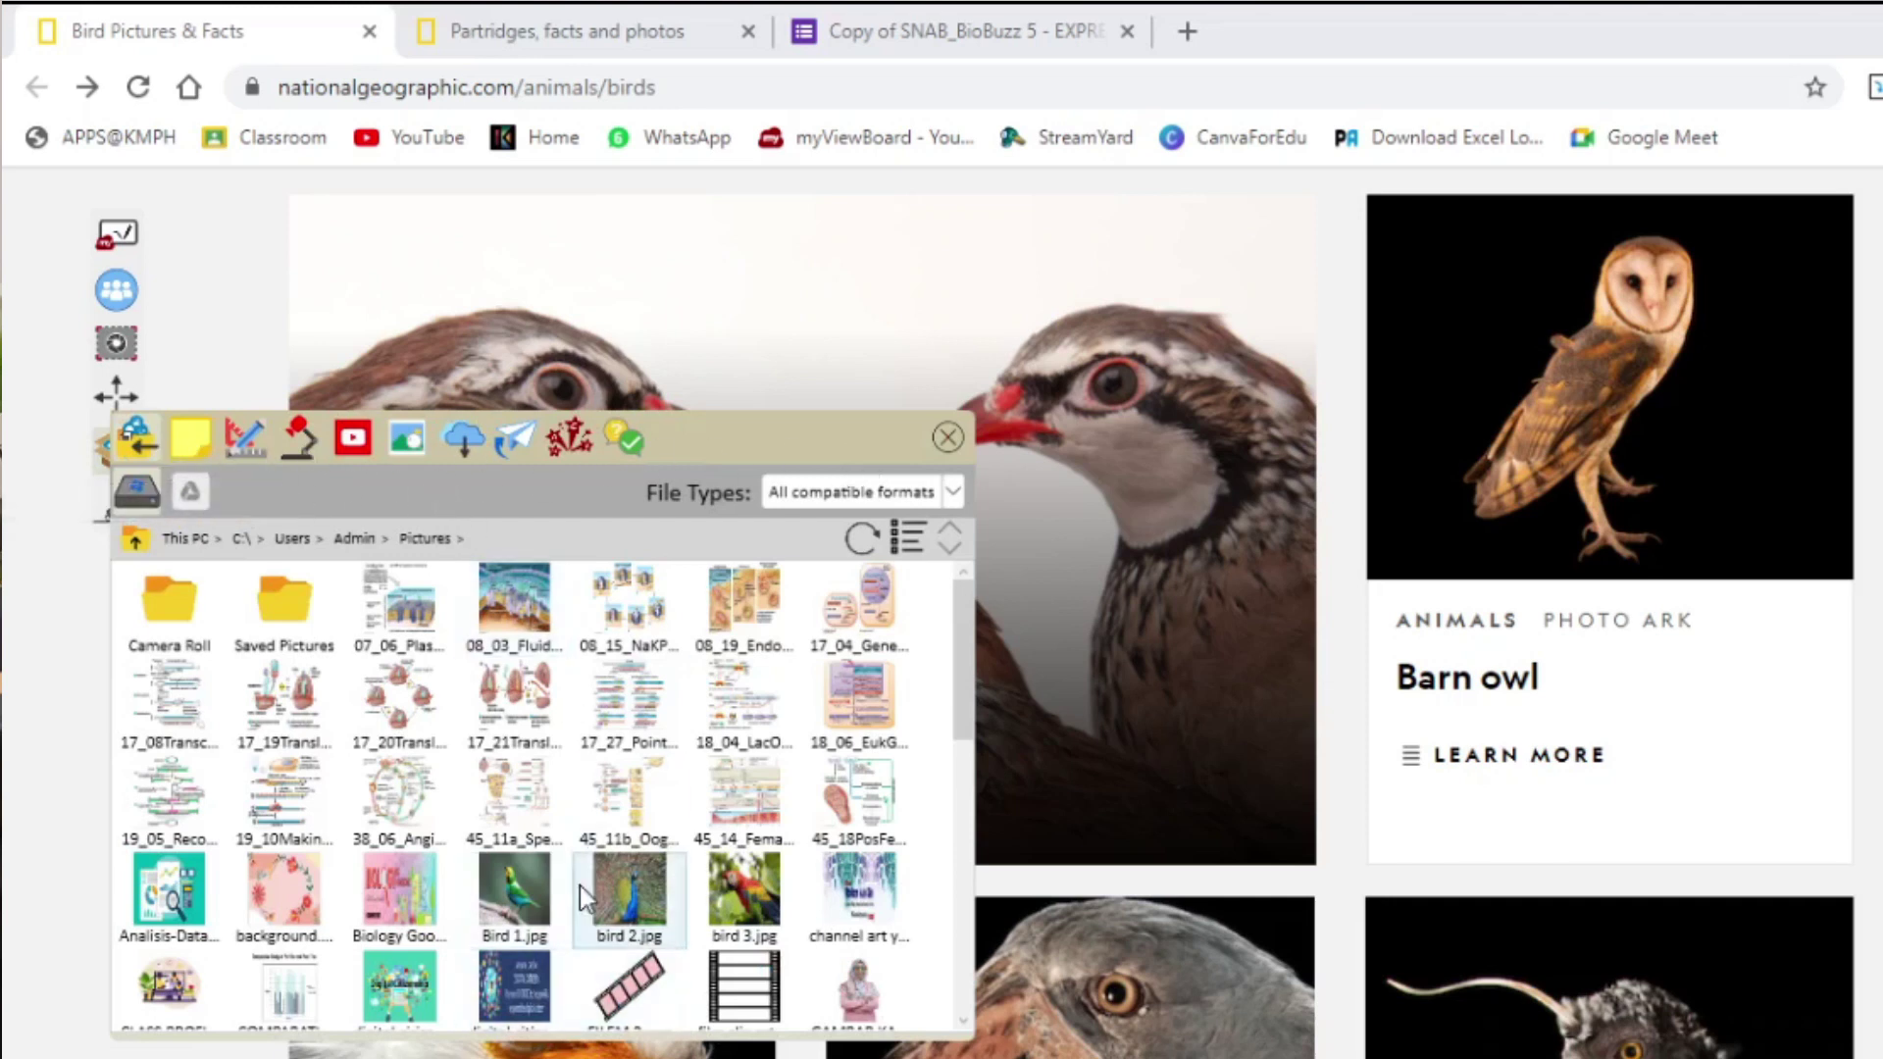
left_click(520, 886)
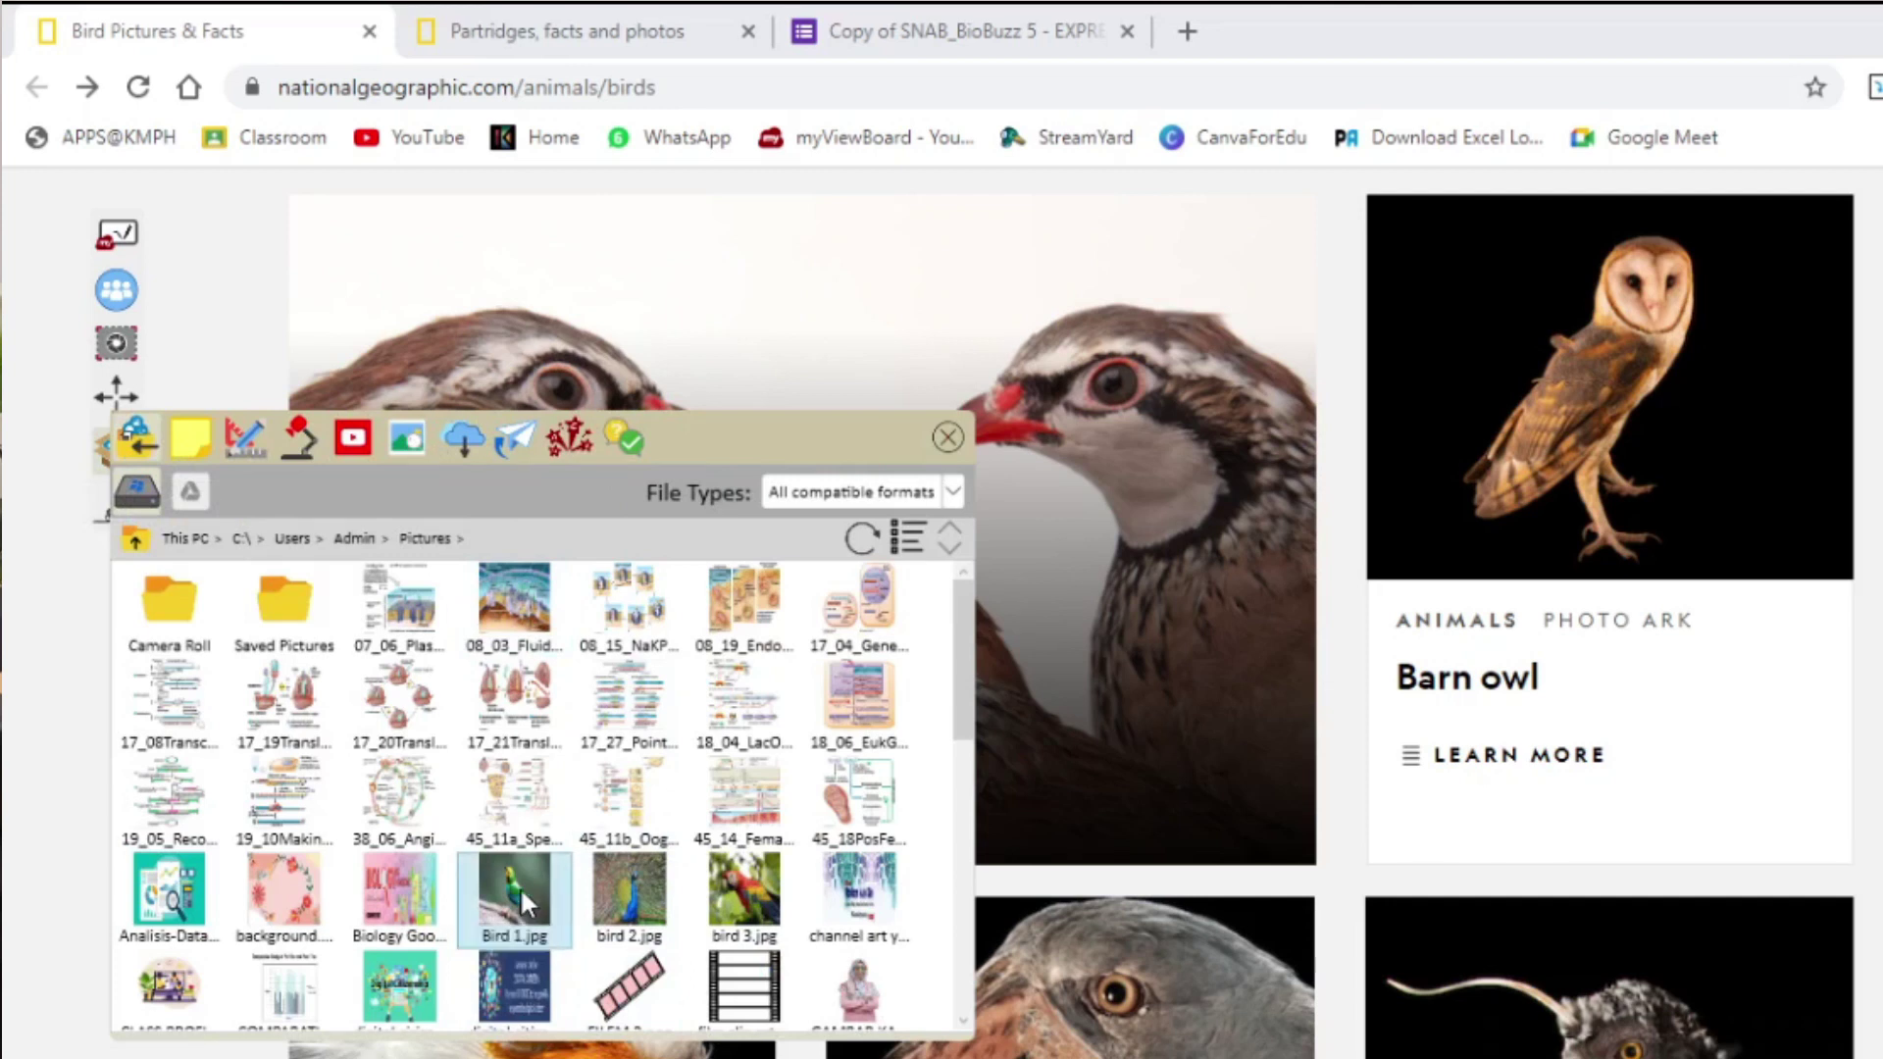
double_click(520, 887)
left_click_drag(557, 502, 1619, 788)
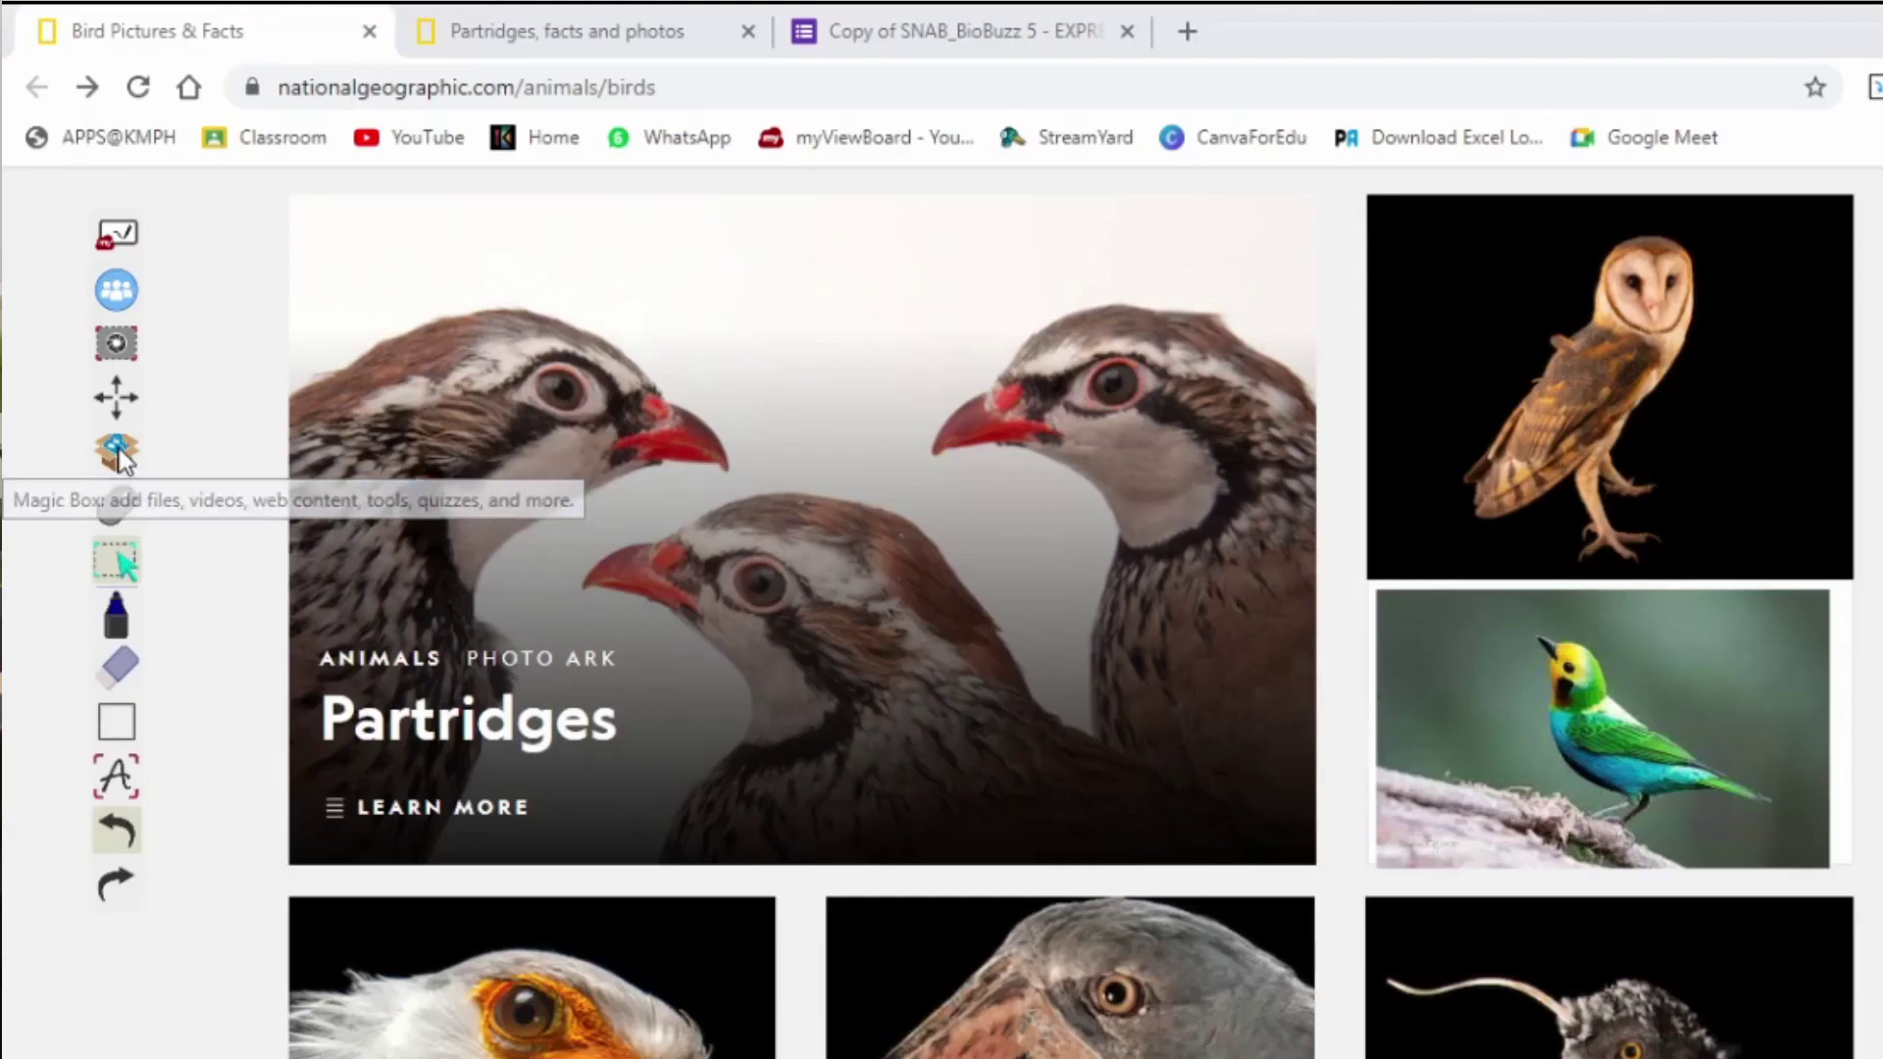
left_click(118, 452)
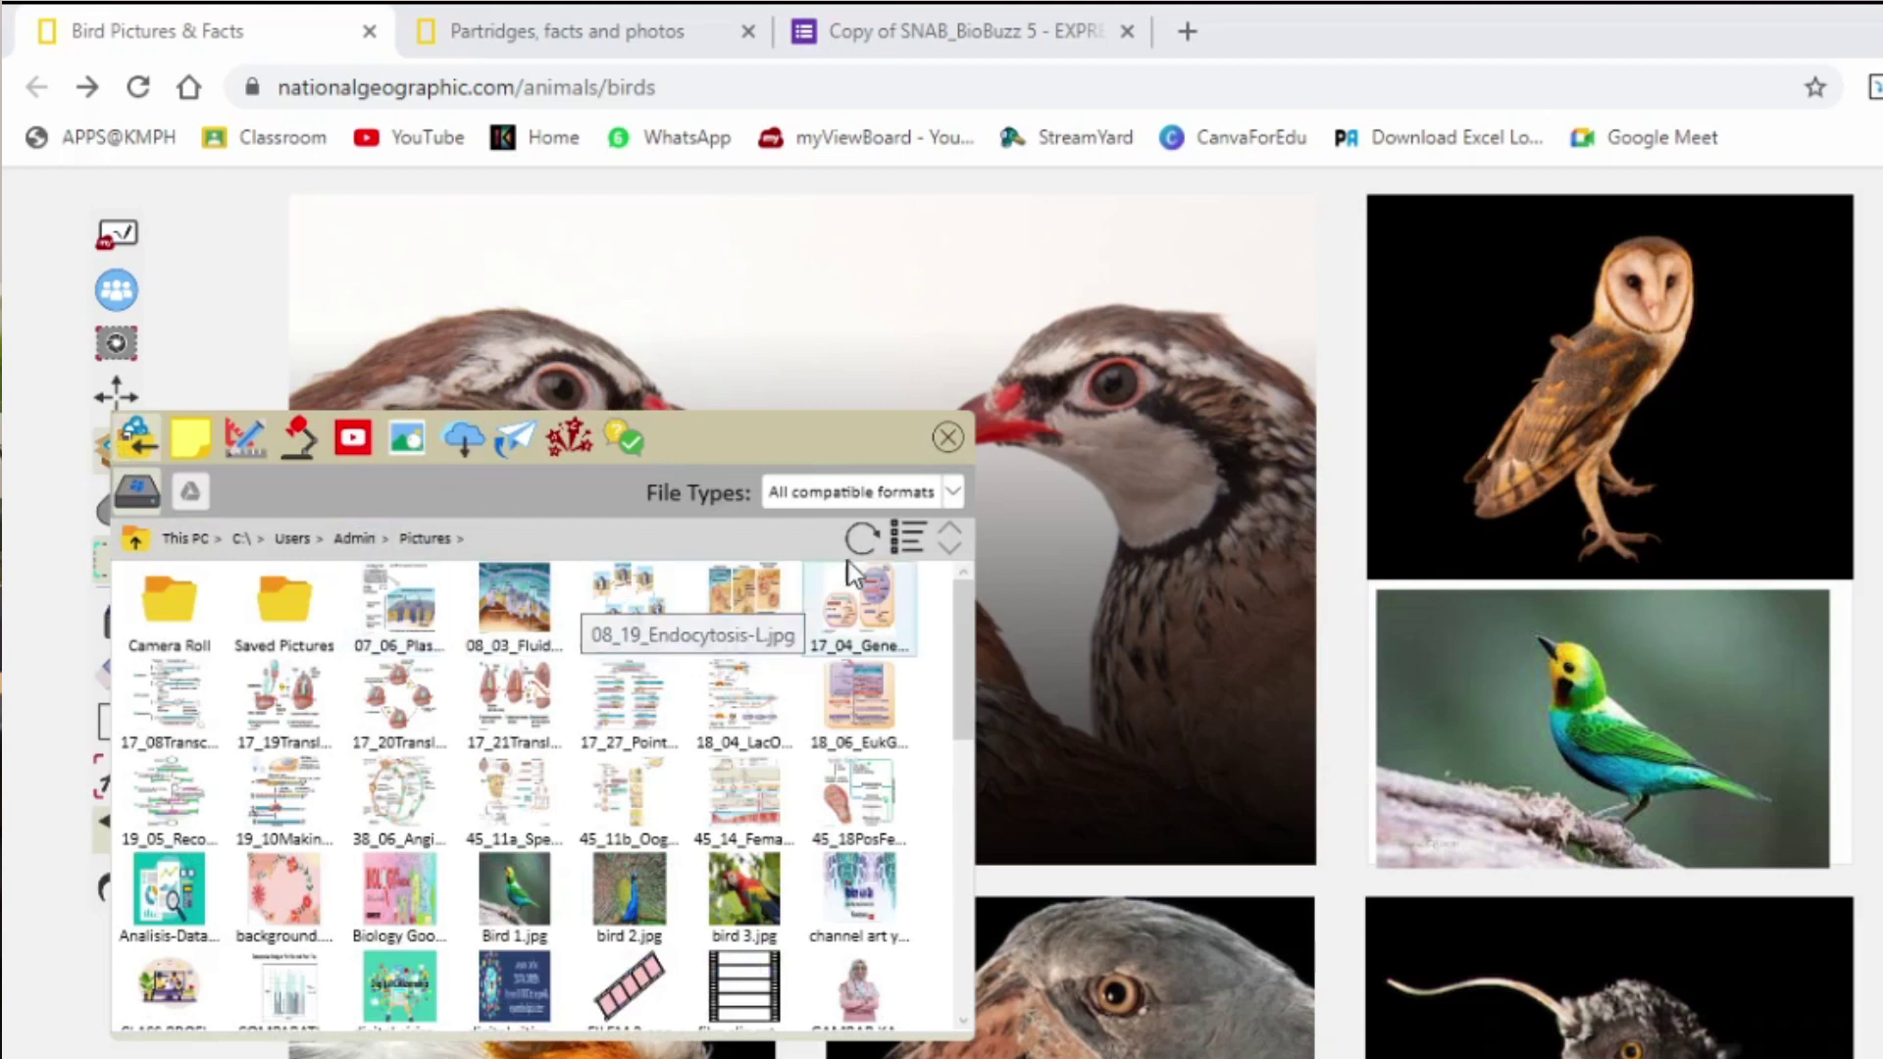
left_click(947, 438)
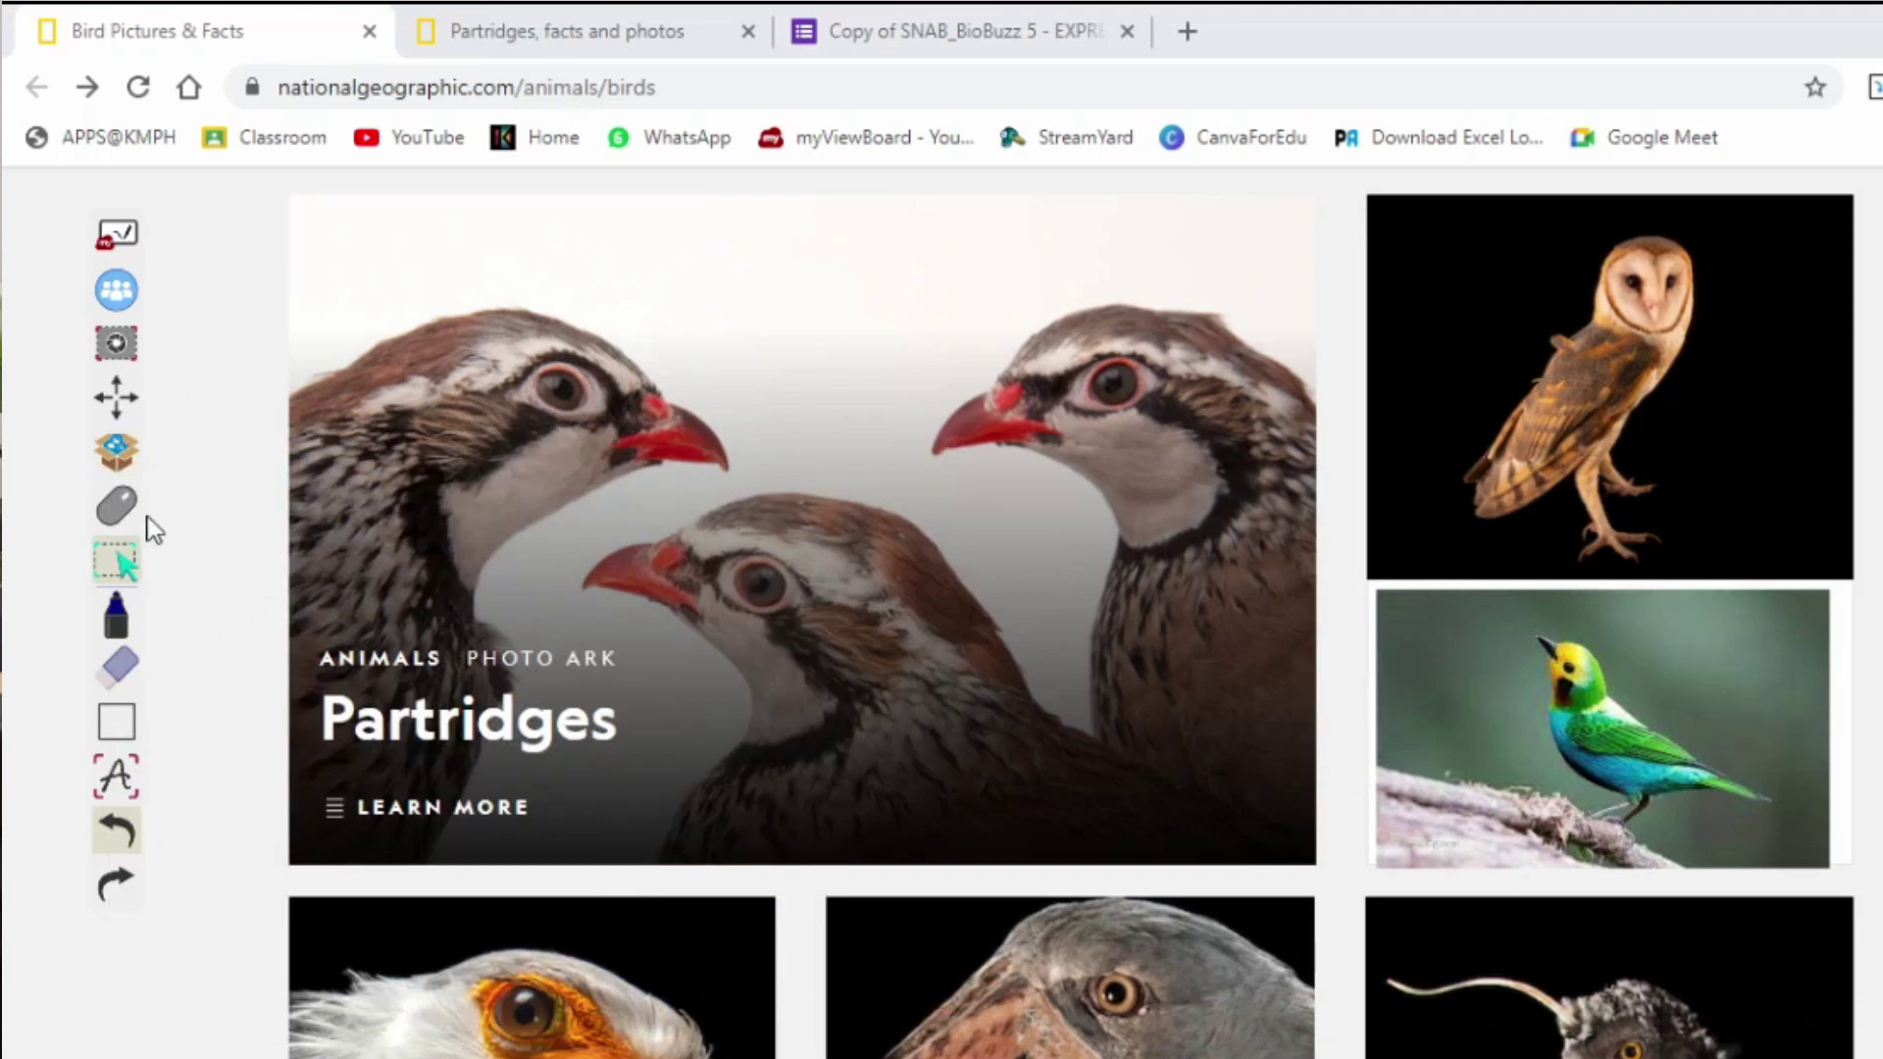
Show the Partridges facts page and highlight "curved bills, partridges live in a" and "have heard about" in yellow.
left_click(118, 505)
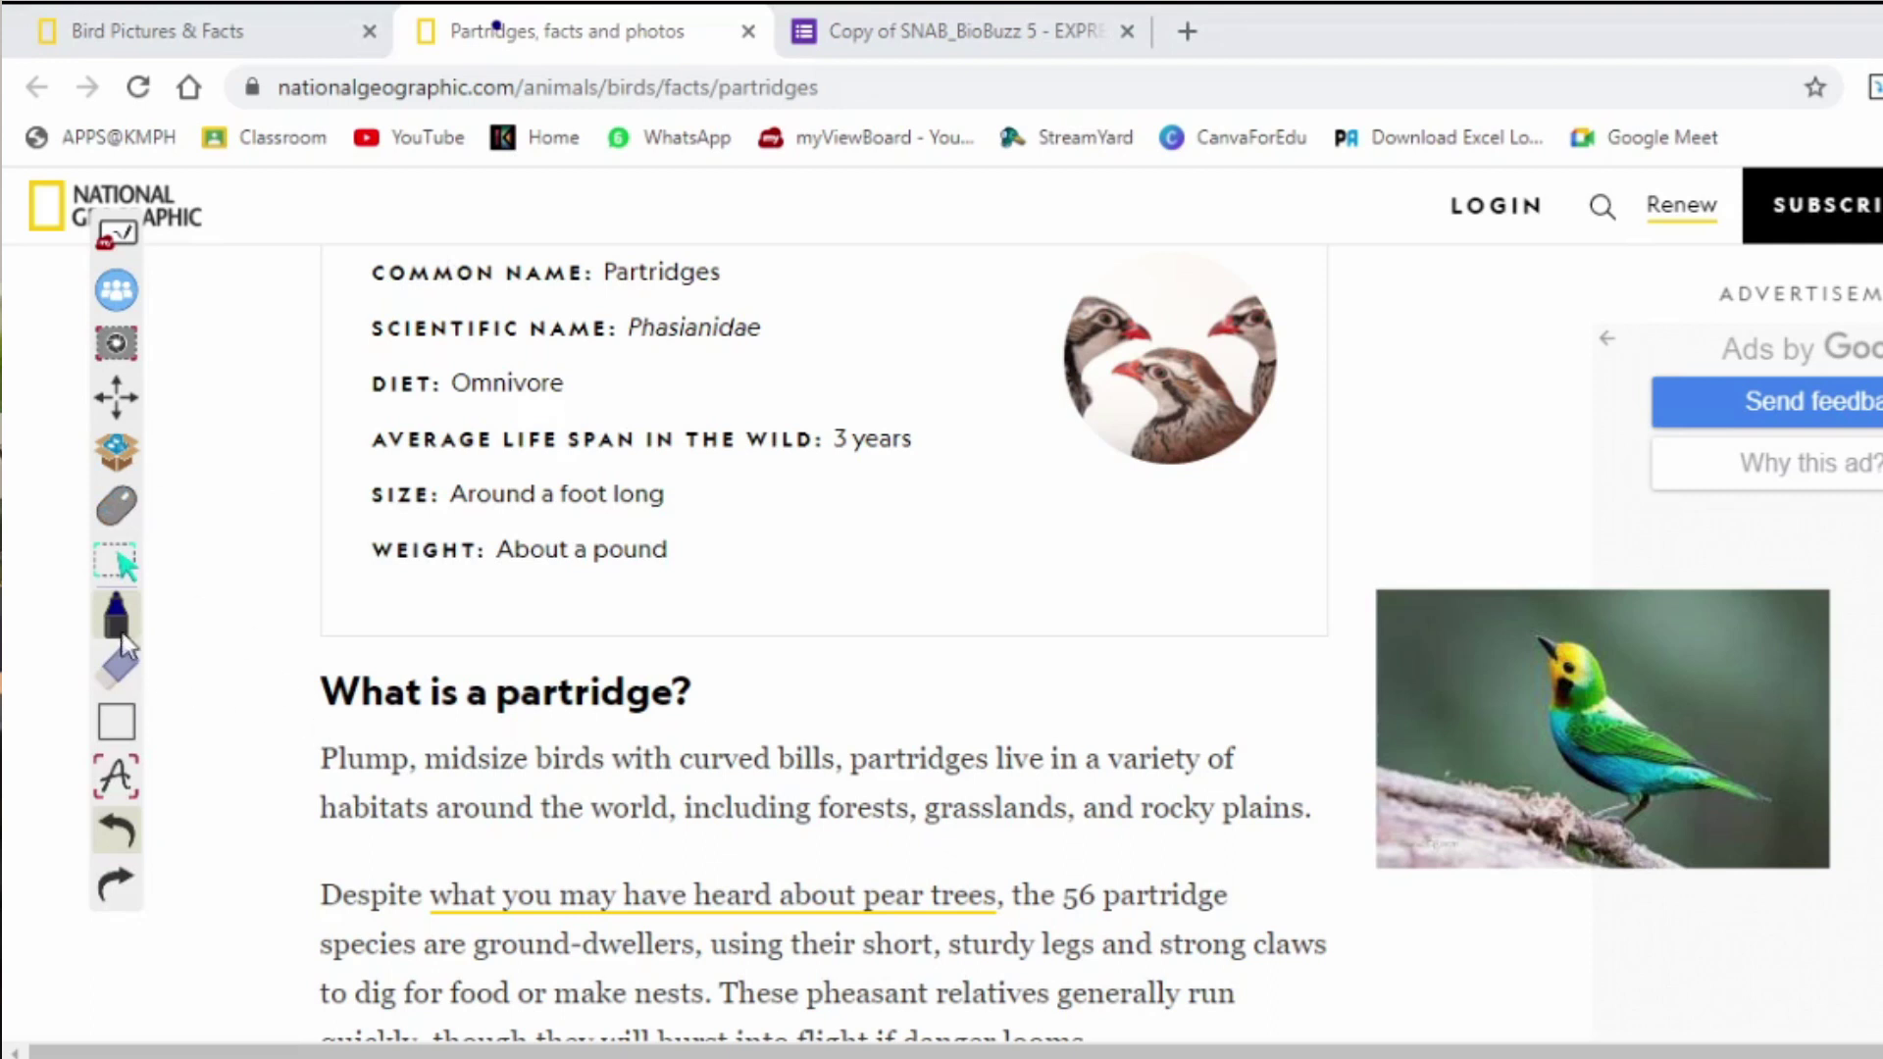
left_click(117, 618)
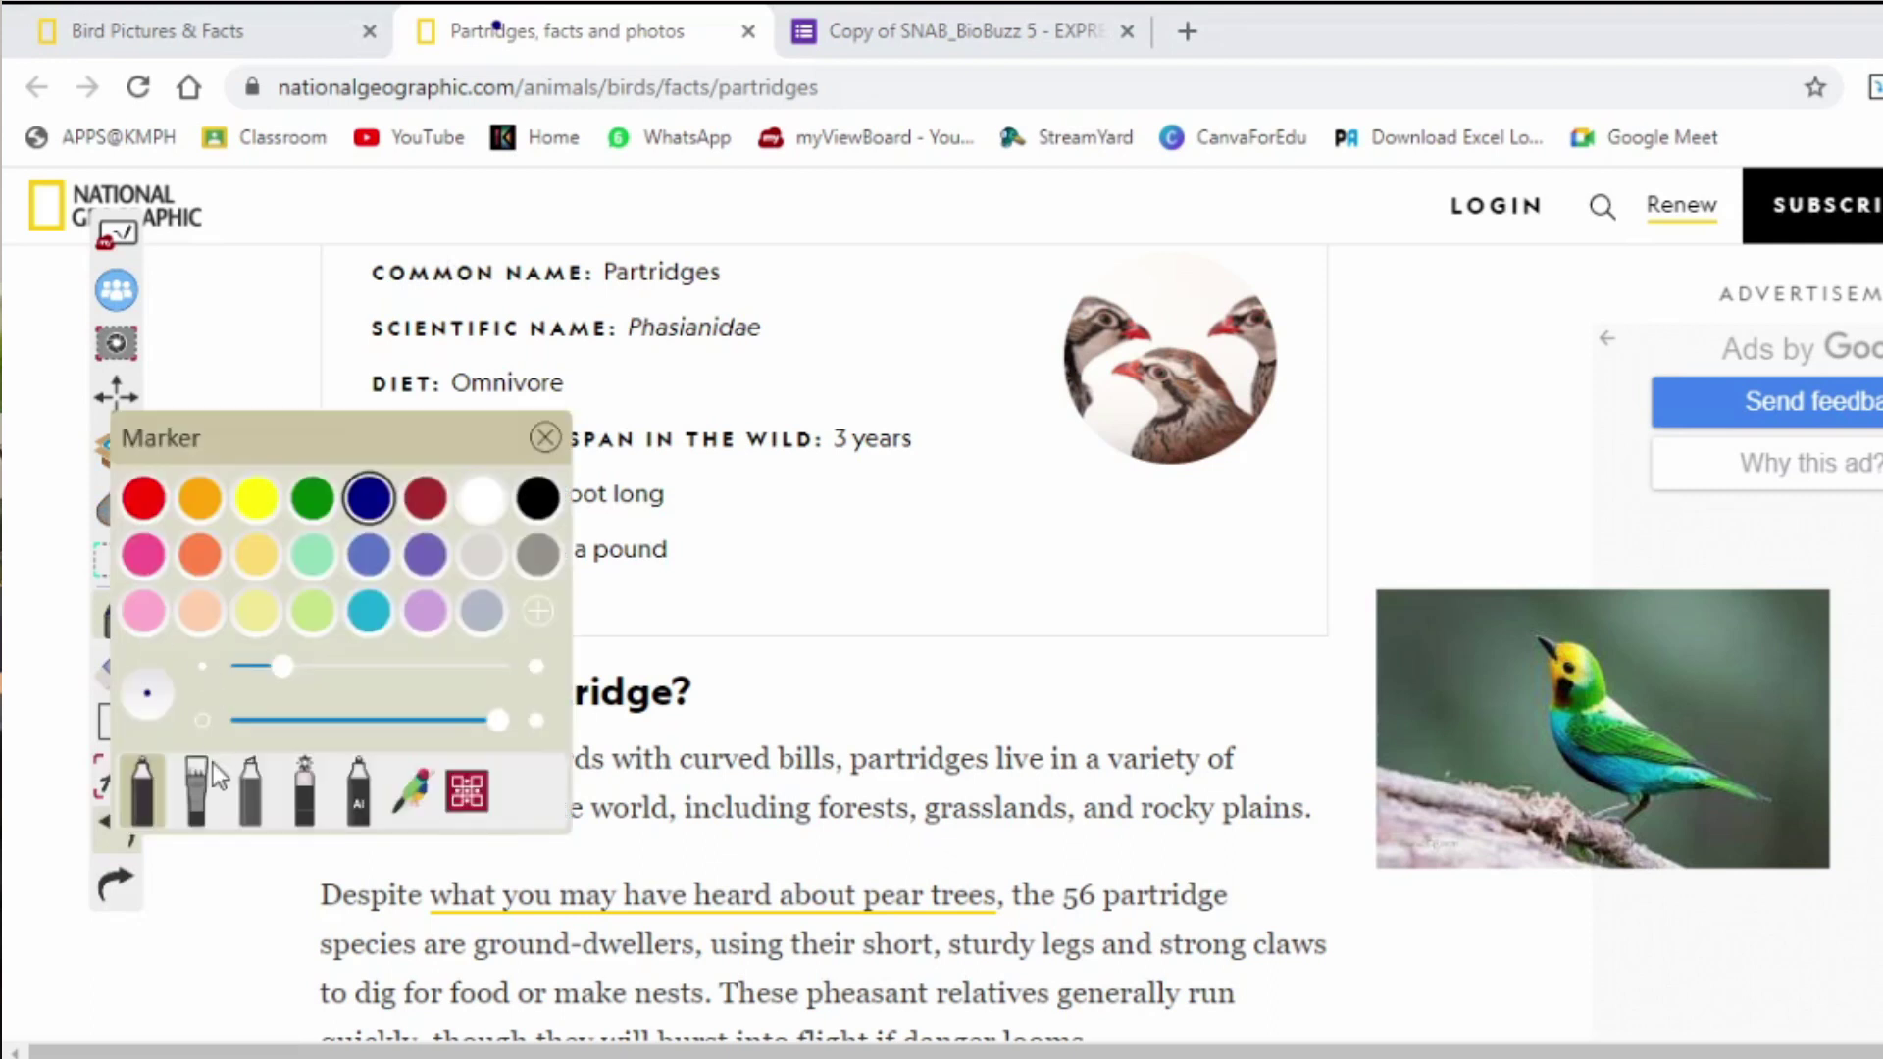
left_click(253, 799)
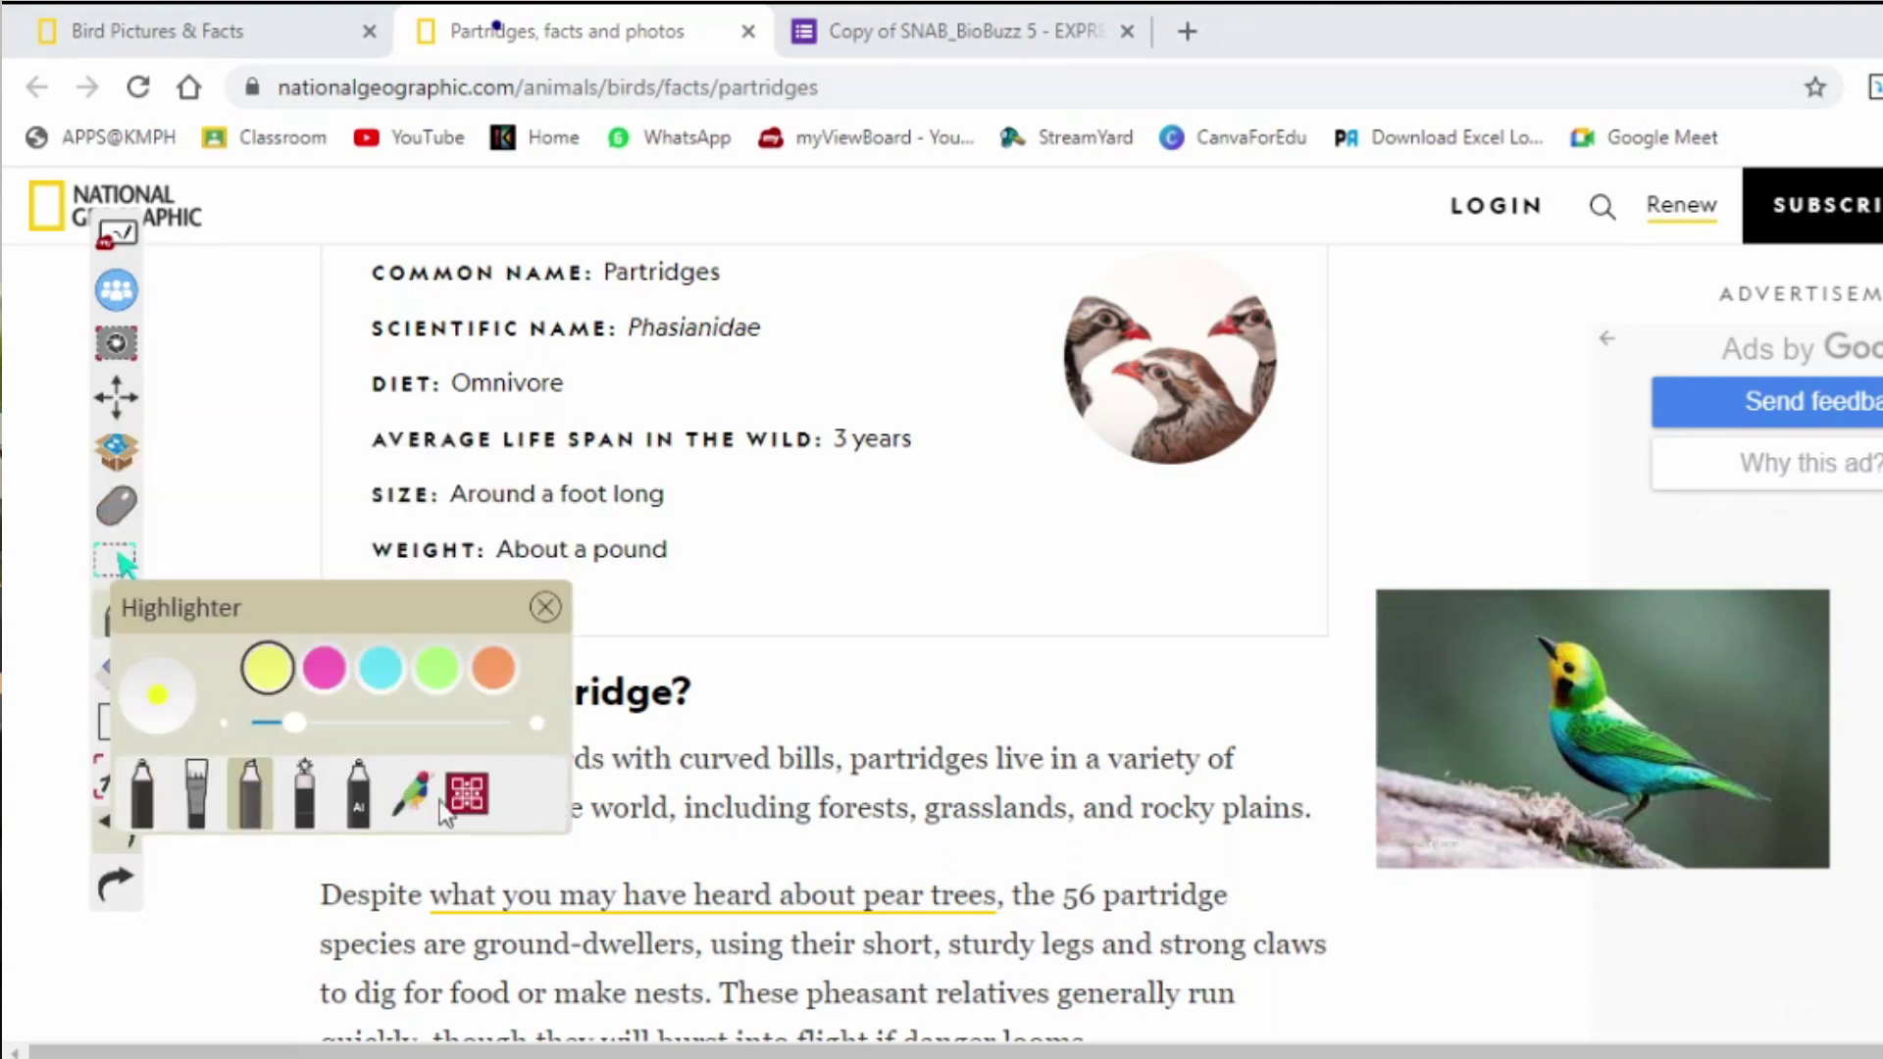
left_click(676, 760)
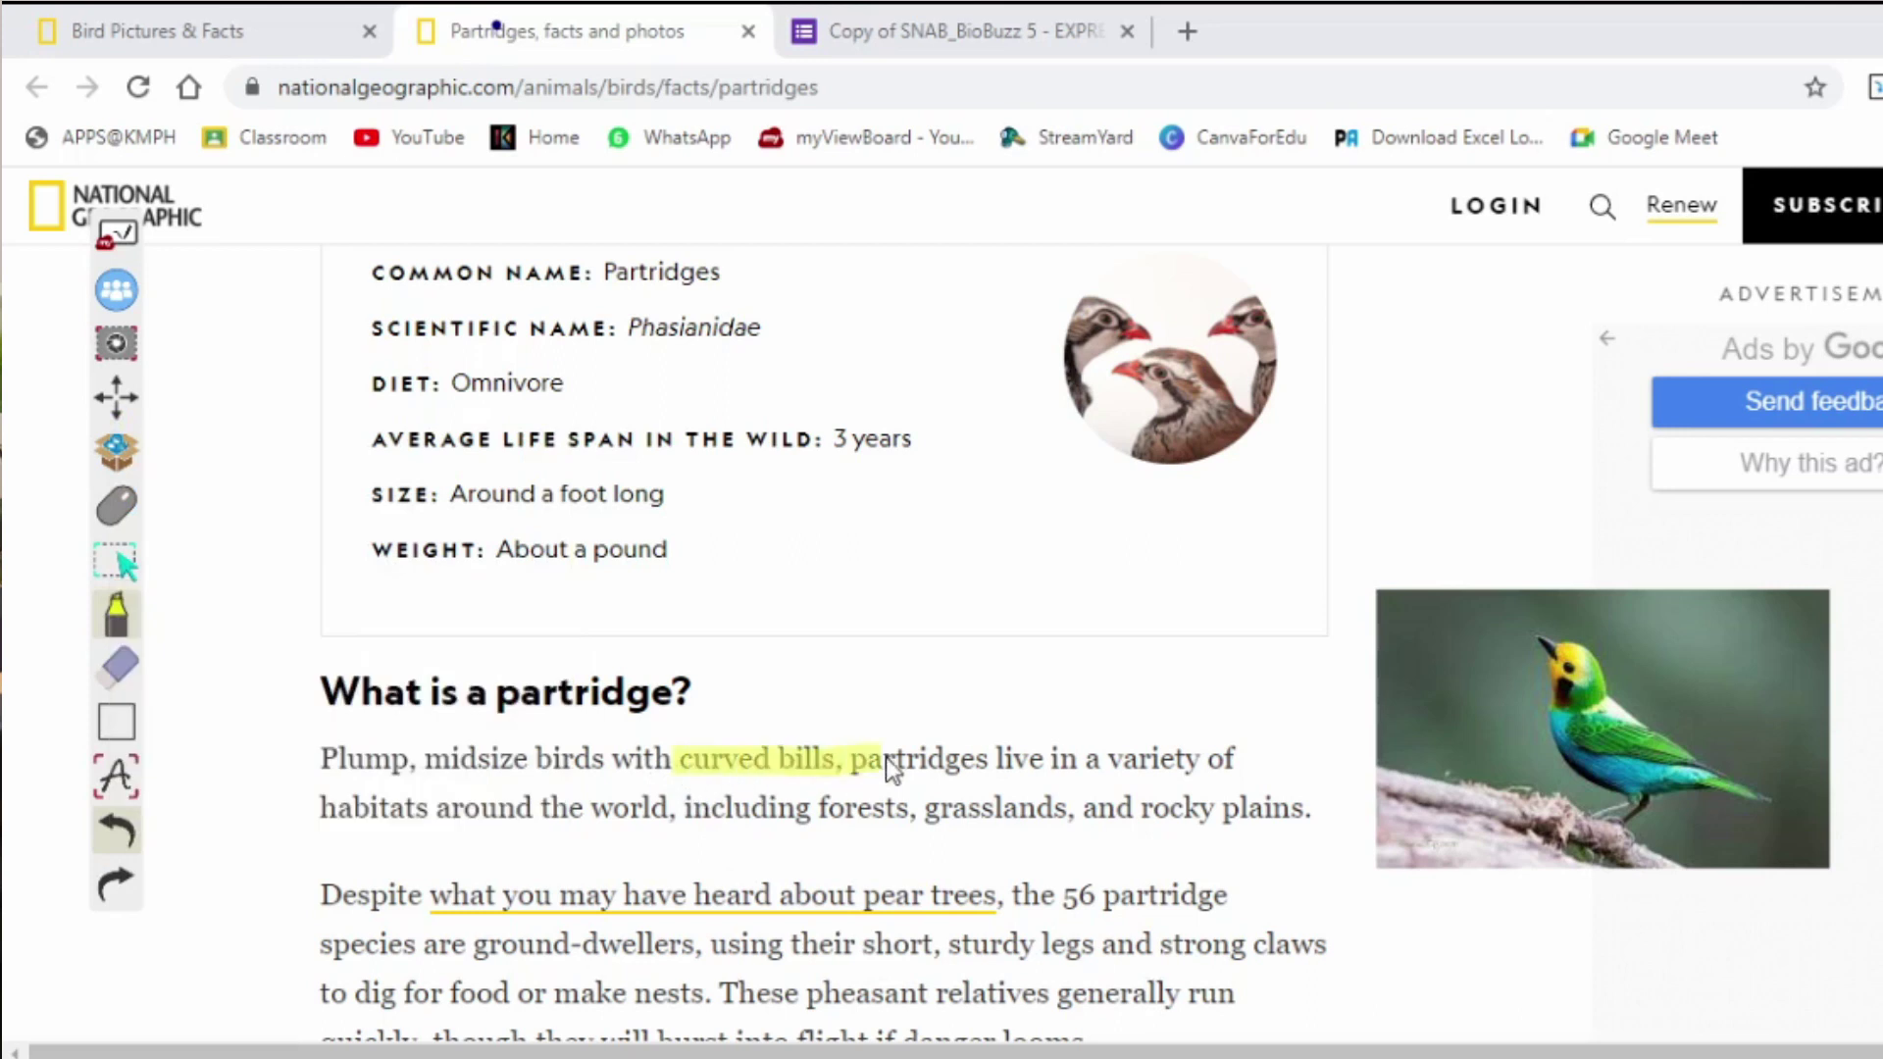
left_click_drag(773, 913, 841, 891)
Handwrite "Birds" with the dark blue Marker above the first paragraph under "What is a partridge?".
left_click(126, 625)
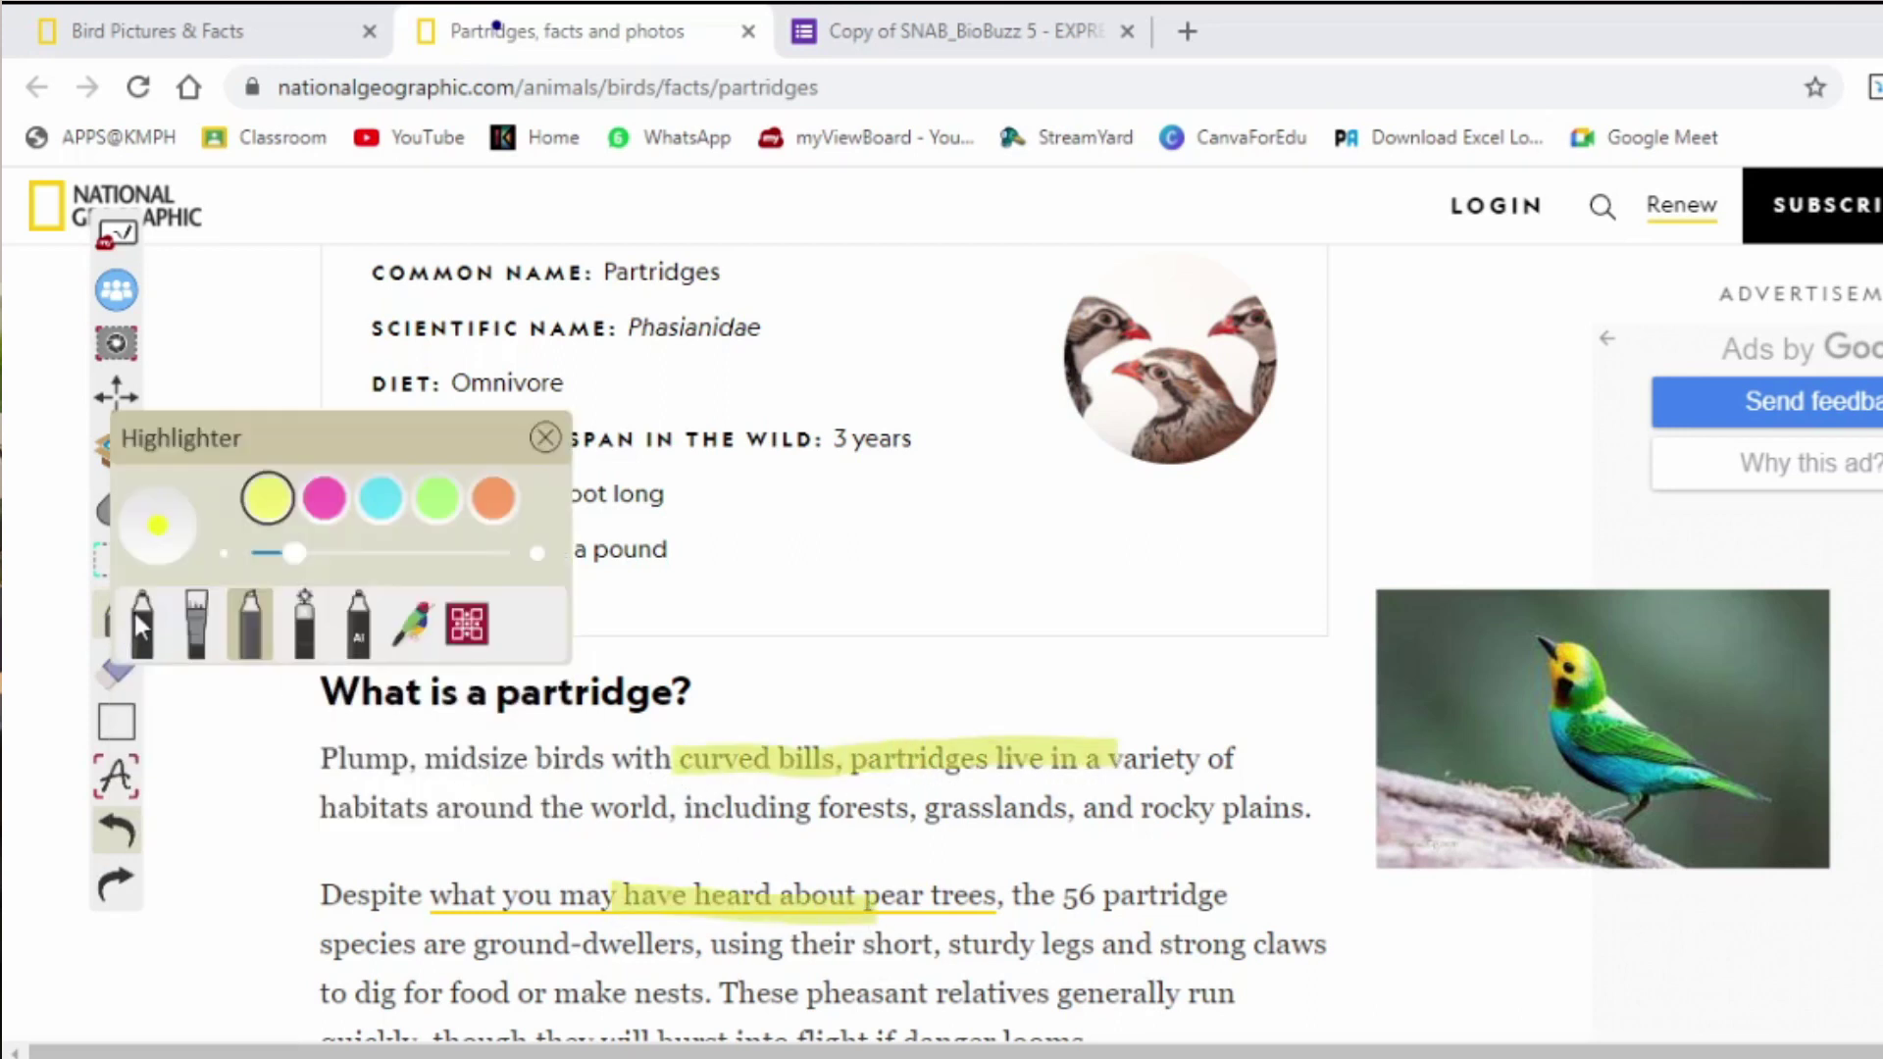
left_click(139, 618)
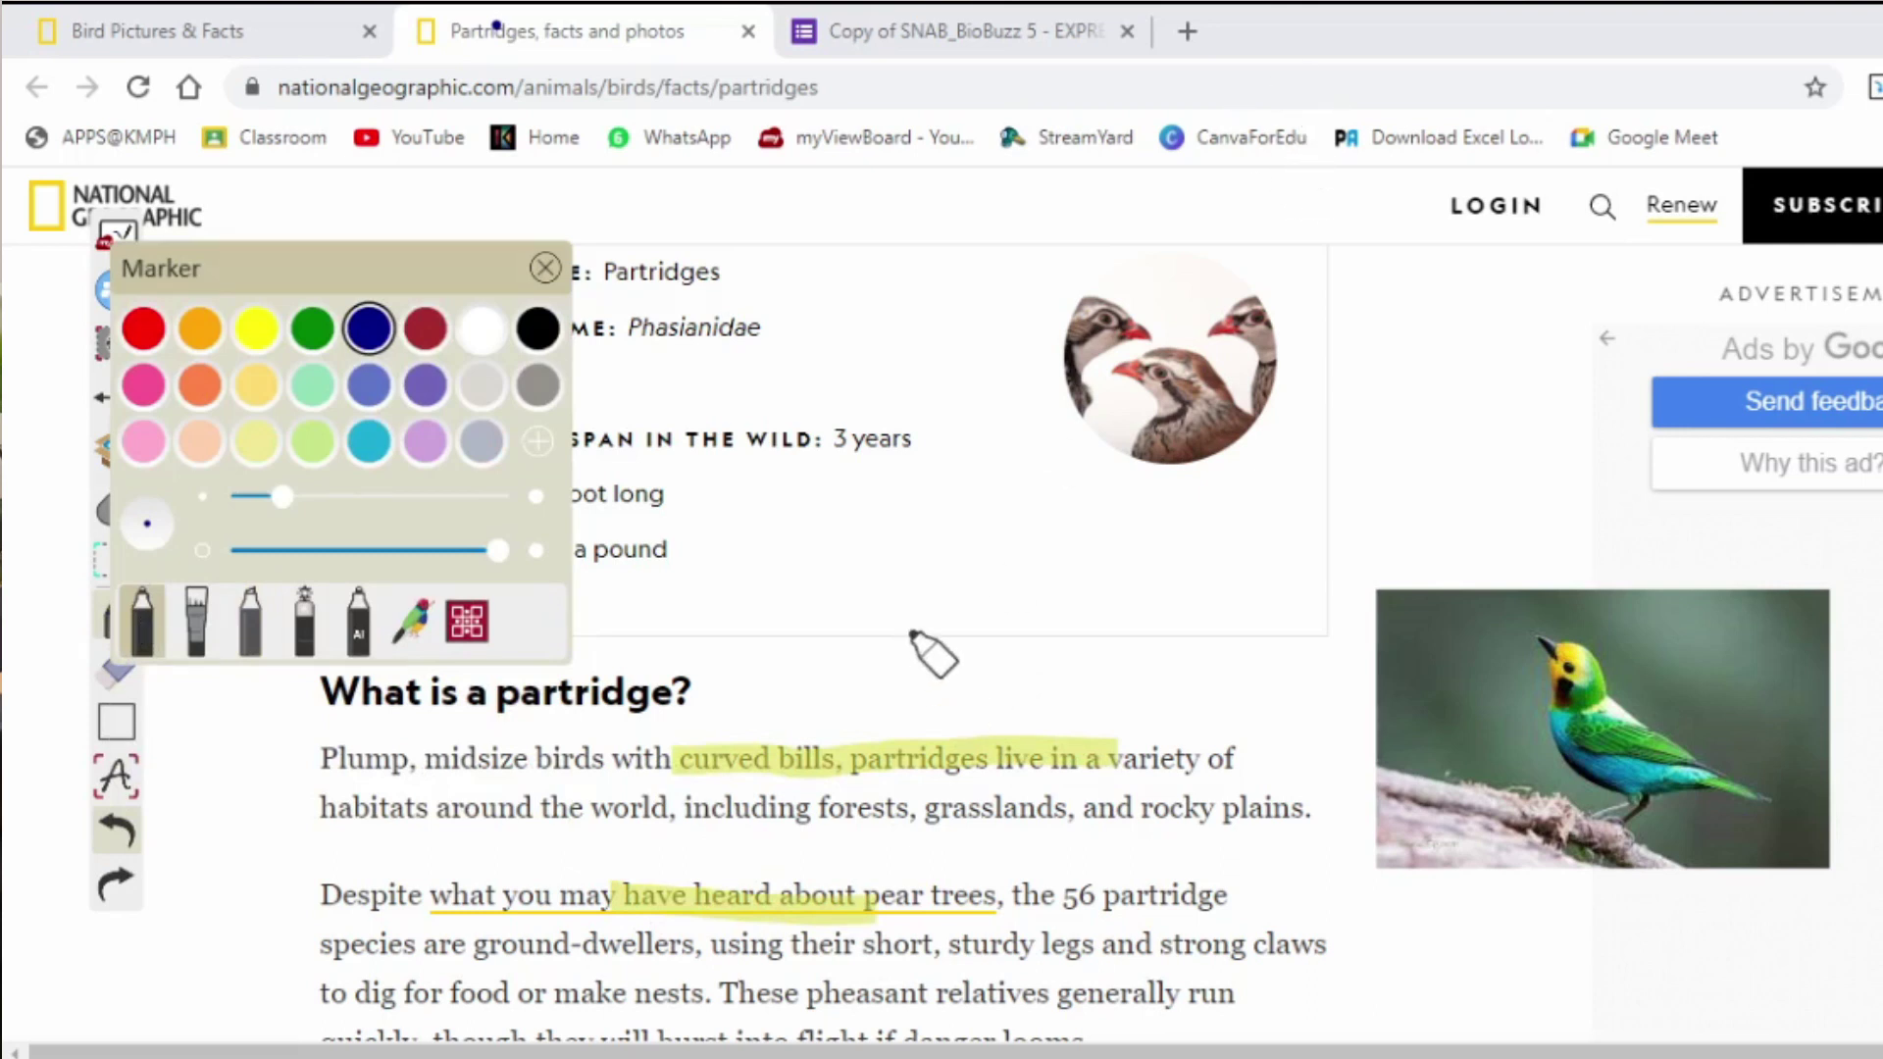
left_click_drag(908, 636, 908, 643)
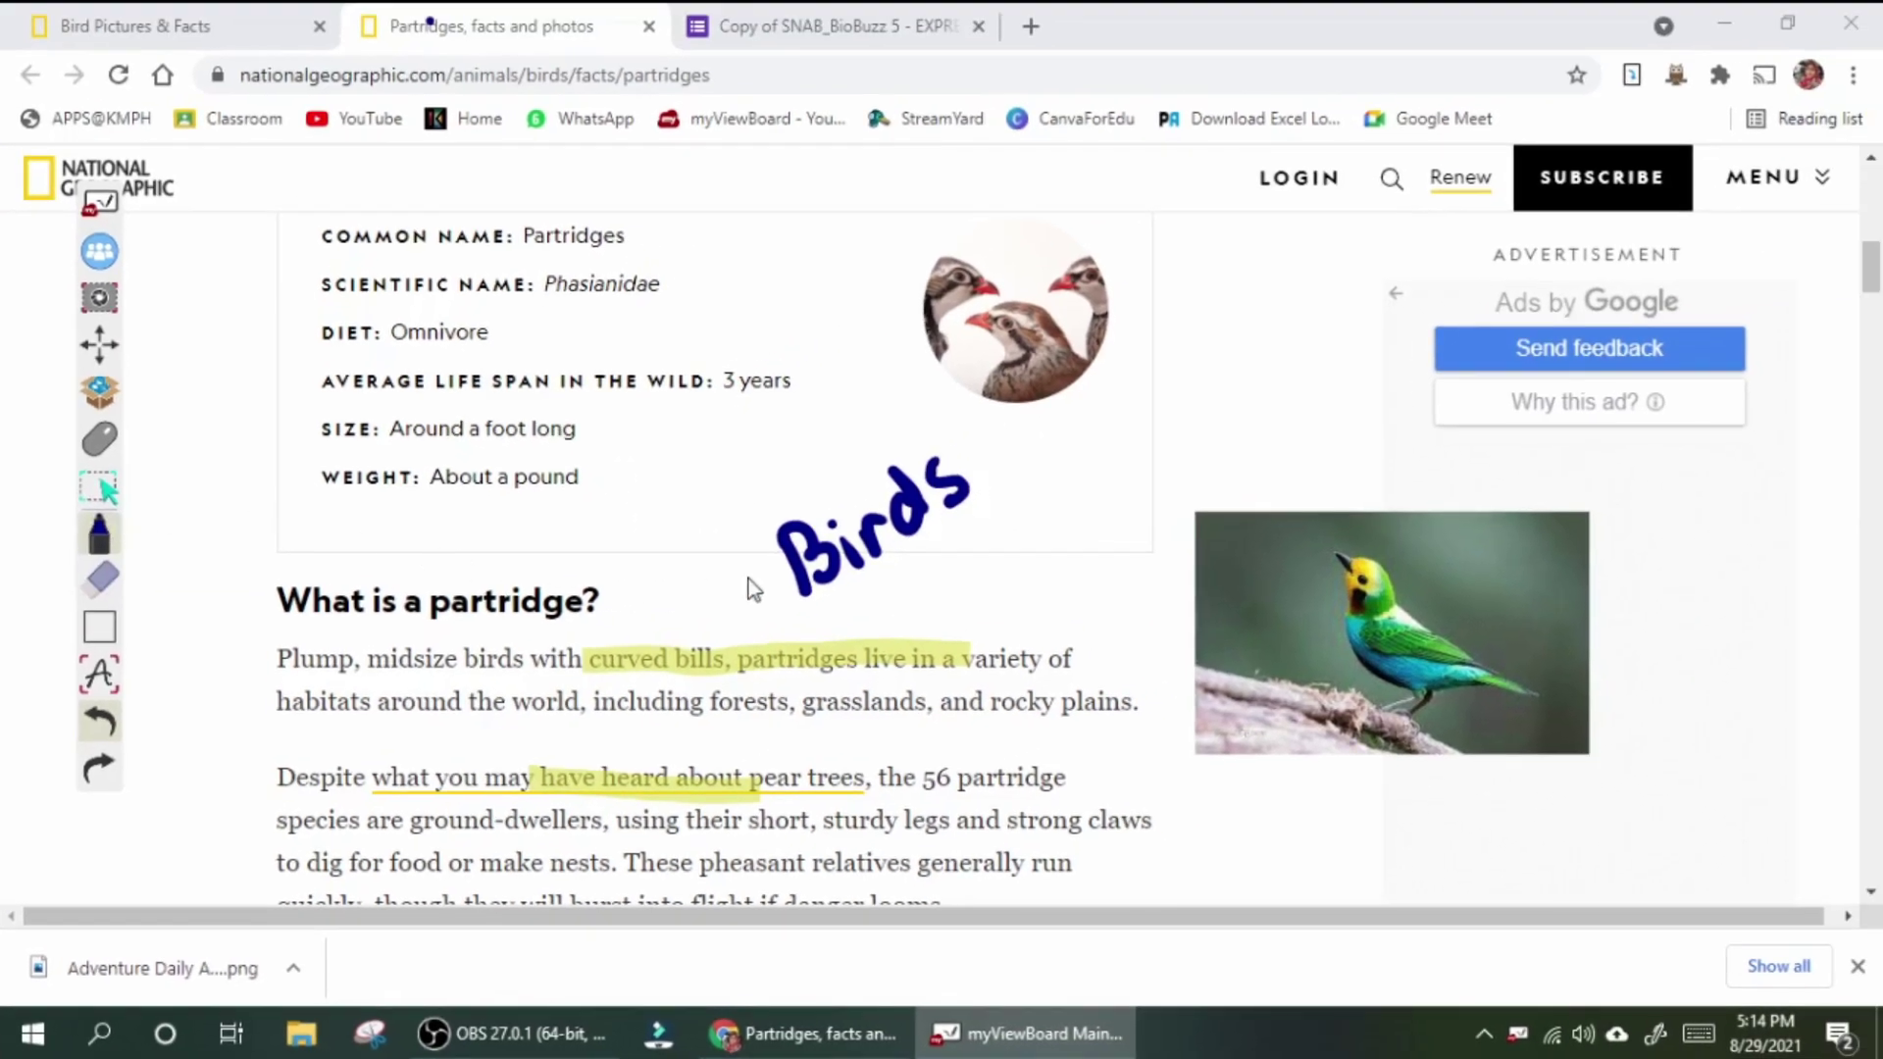
Change from drawing to mouse control and scroll through the partridge article beneath the annotations.
left_click(98, 444)
scroll(1764, 700, "down", 7)
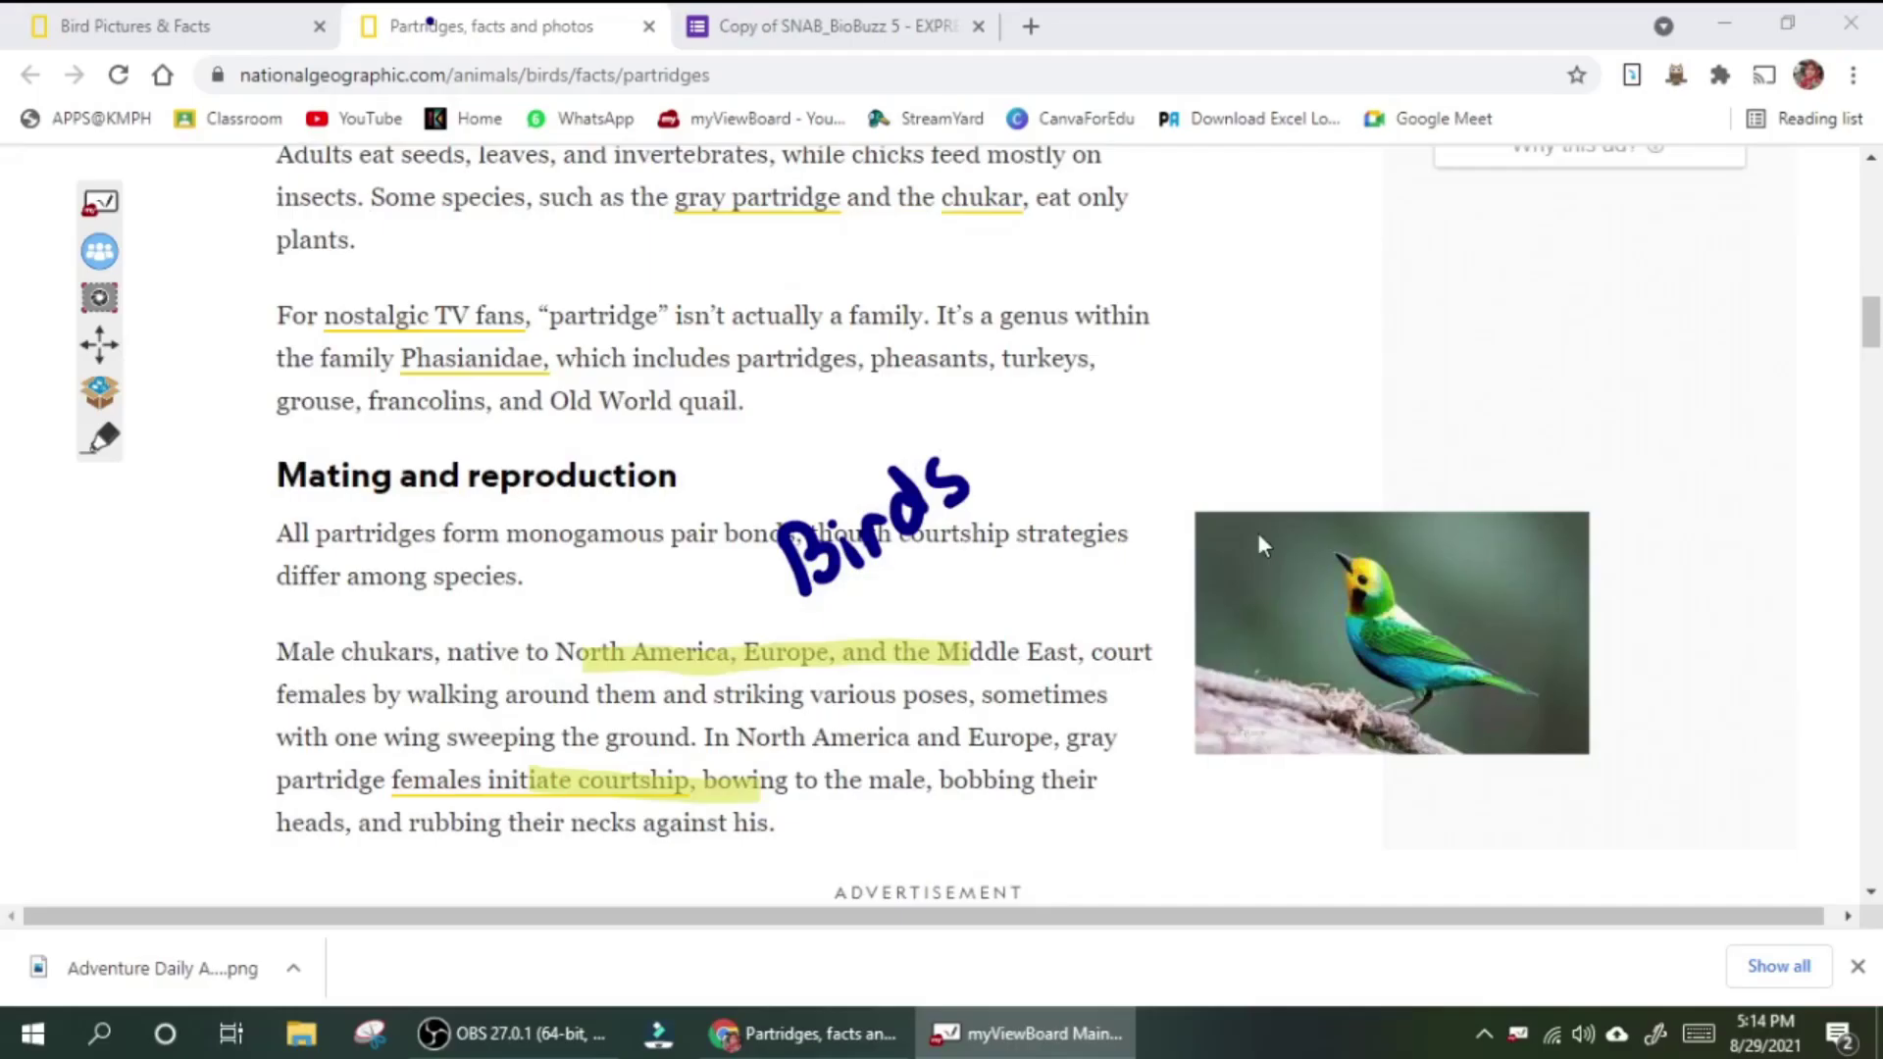
scroll(1220, 508, "up", 5)
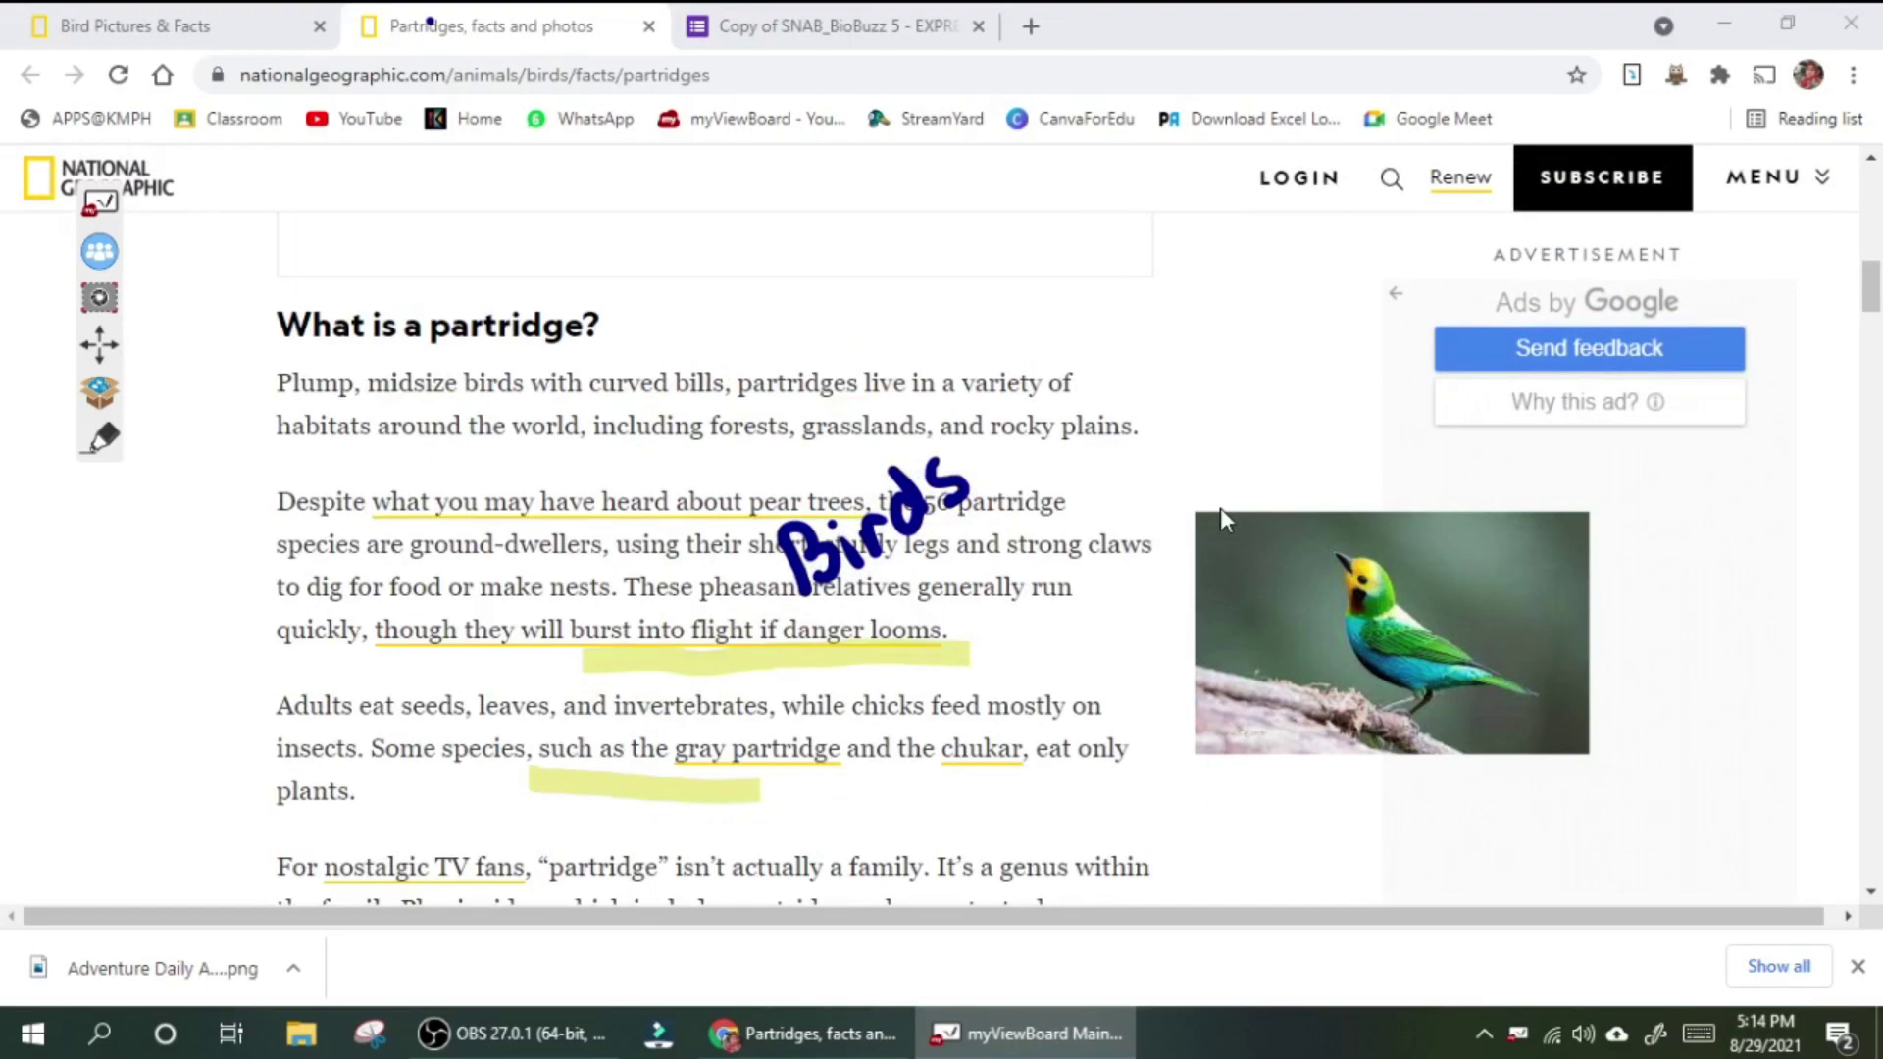
Clear all marker and highlighter ink from the page at once, keeping the inserted bird picture.
left_click(102, 446)
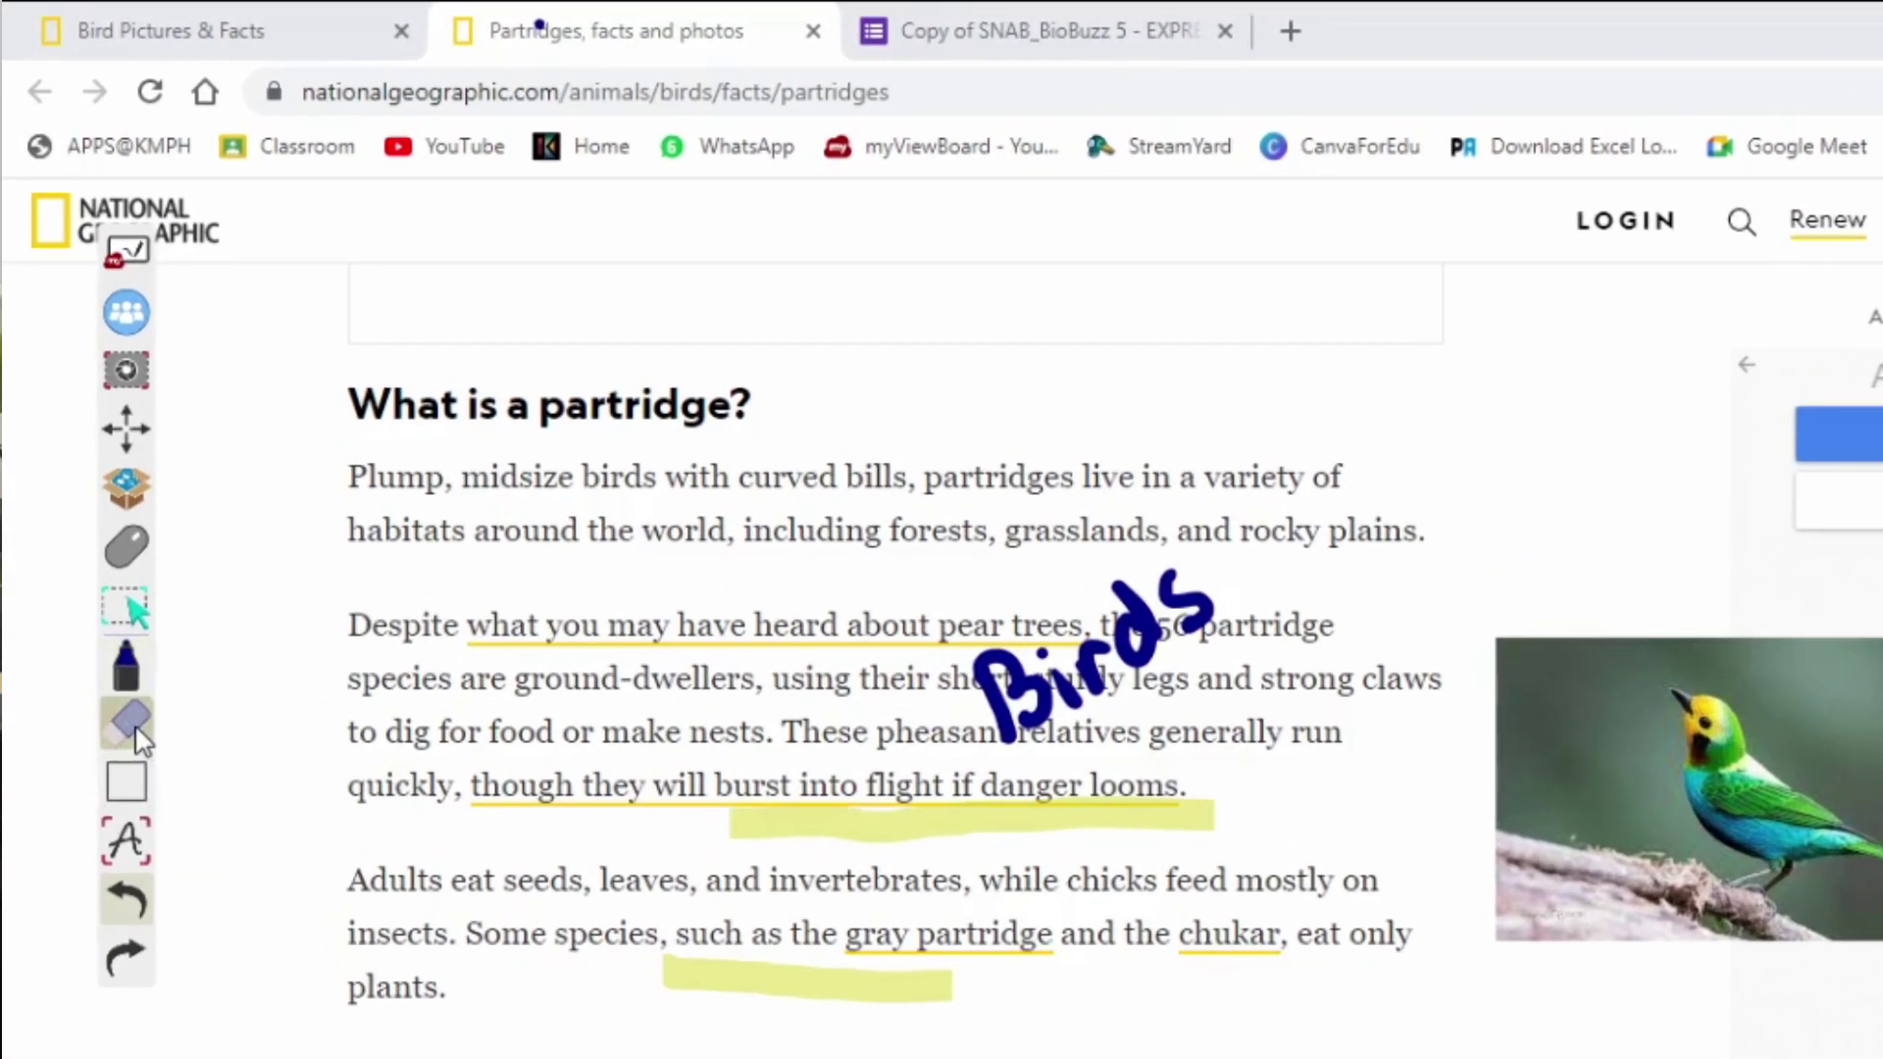
left_click(130, 724)
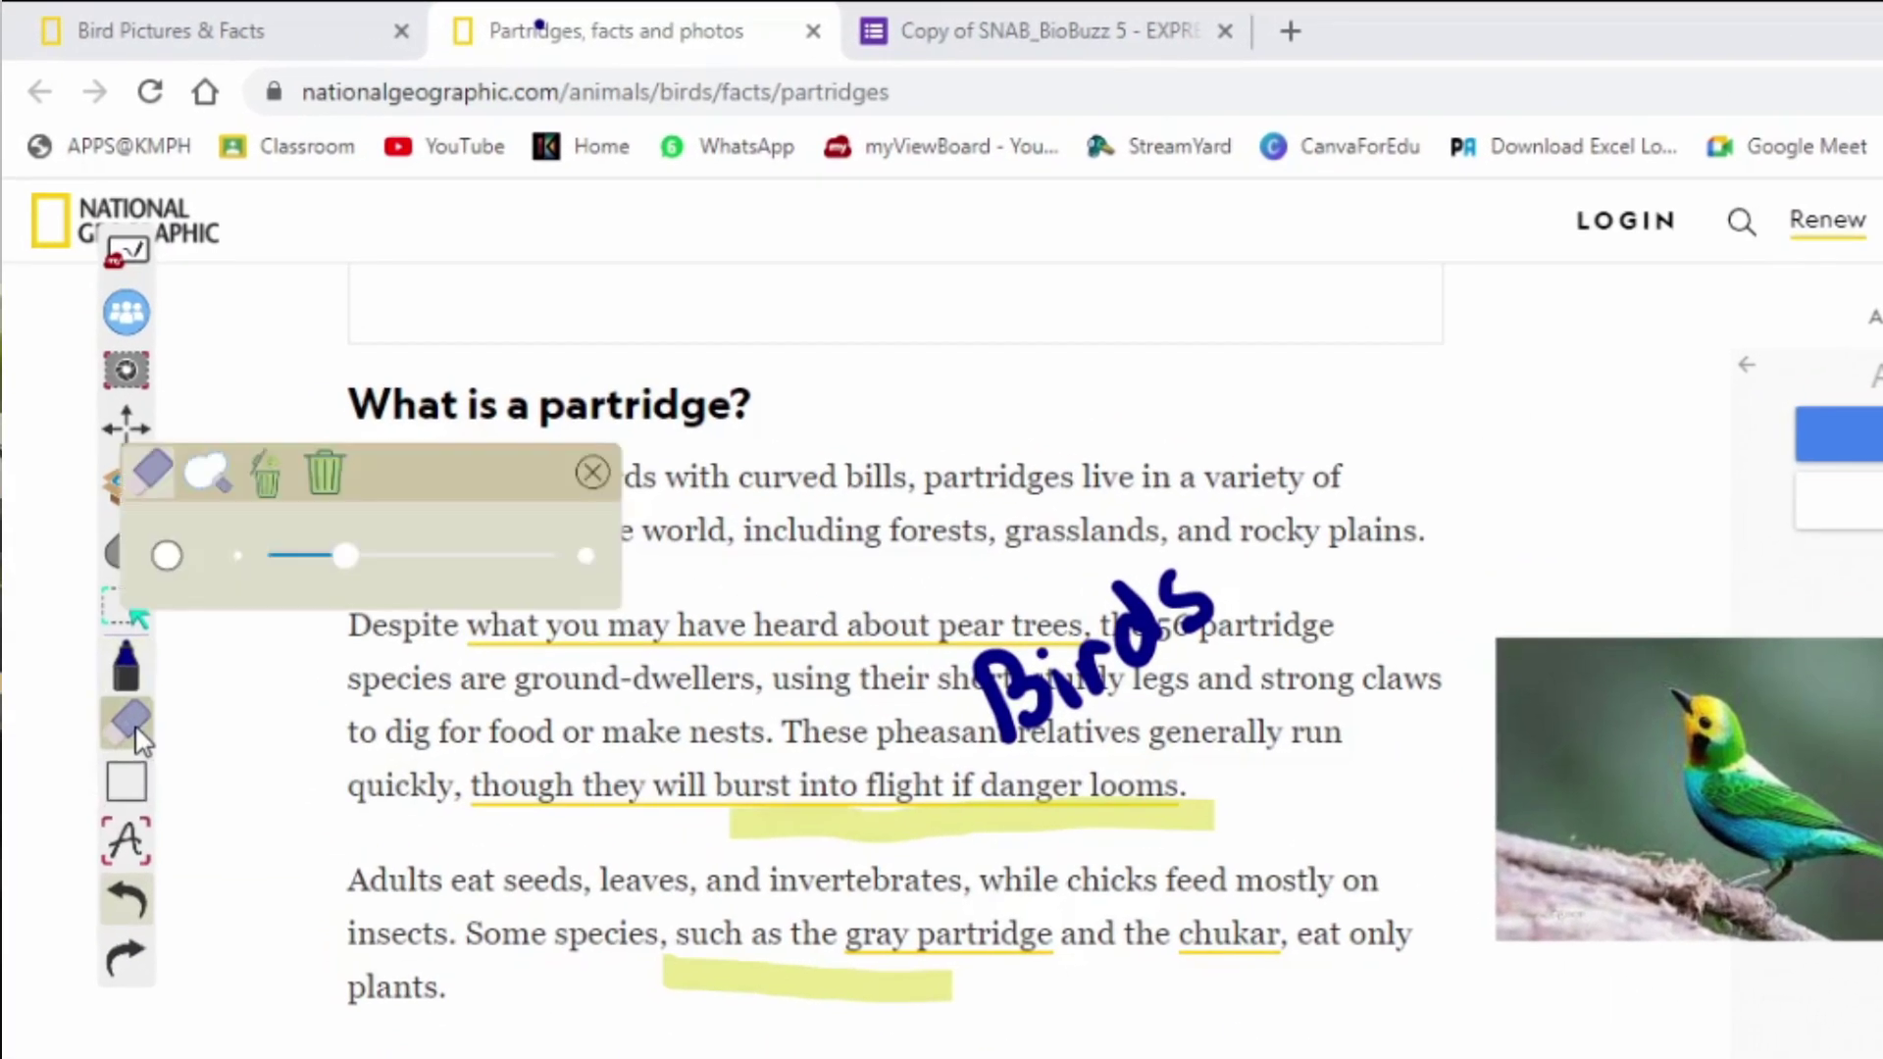
left_click(266, 477)
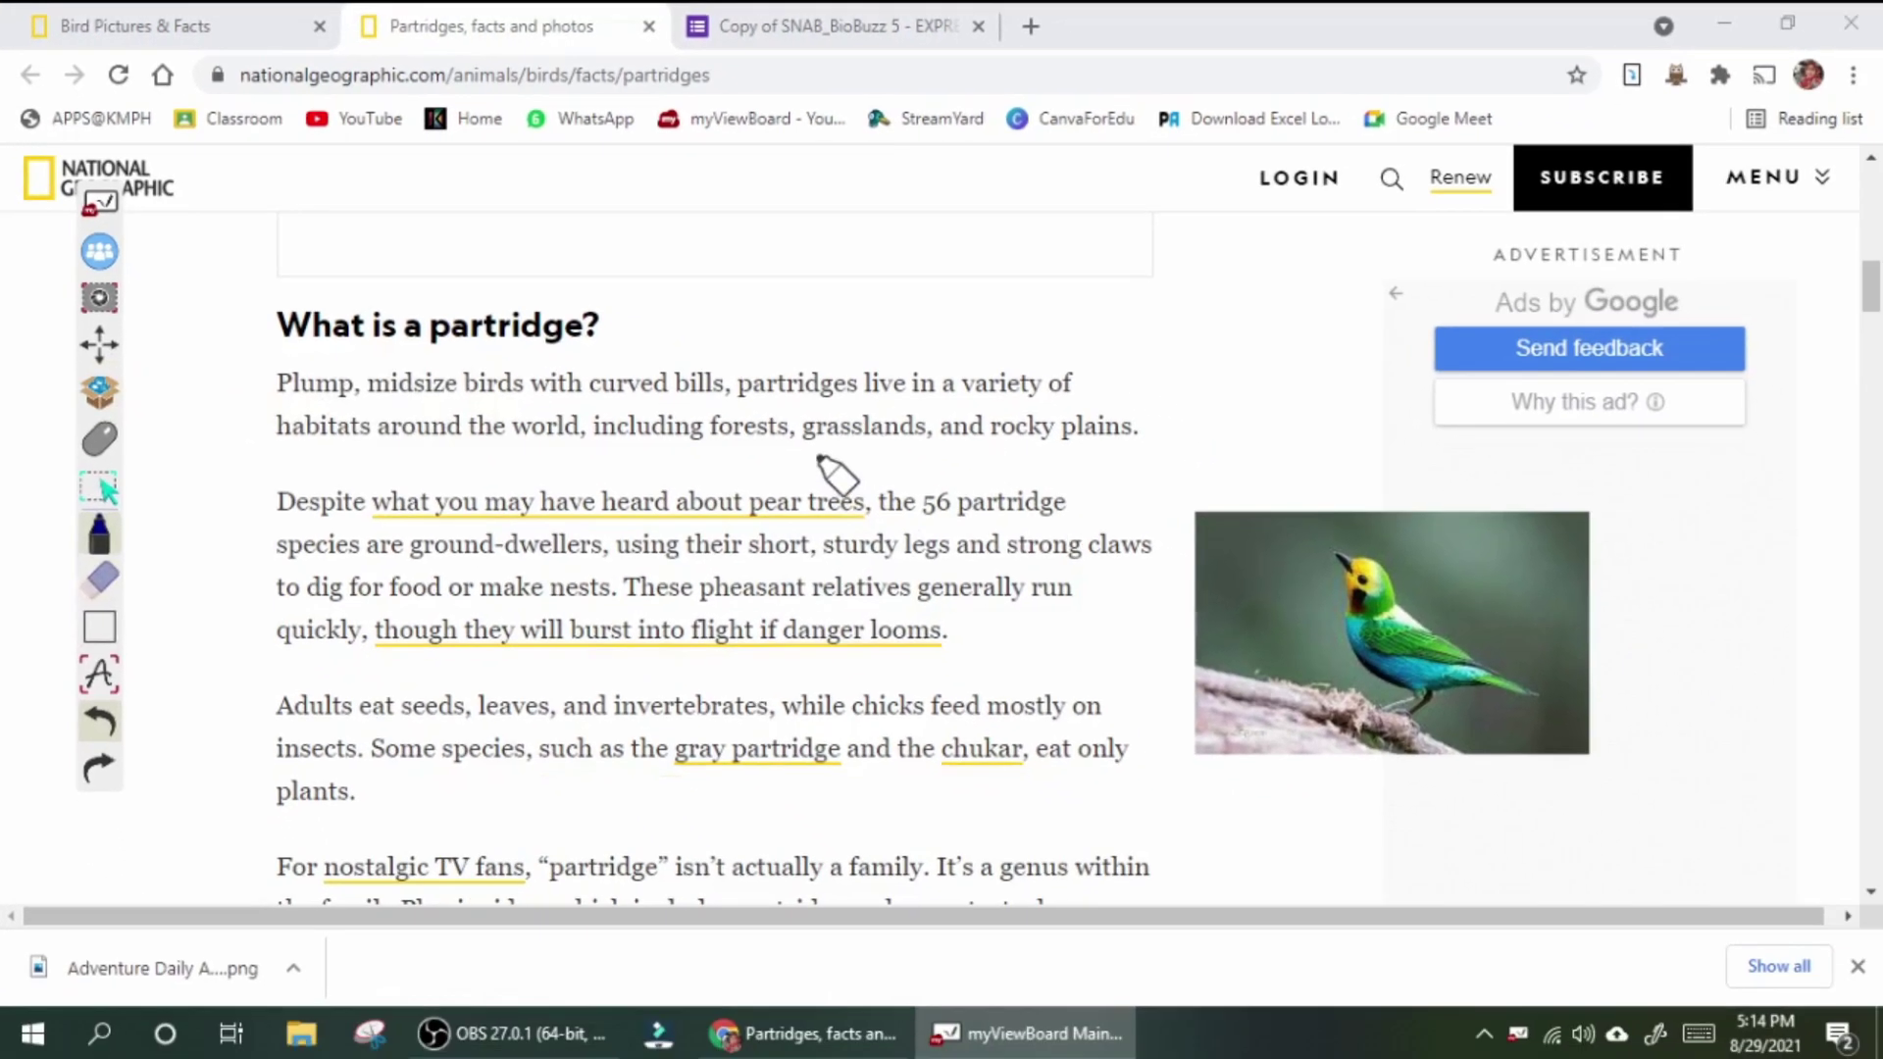
Leave the drawing tools and browse the partridge article down to the "Mating and reproduction" section and back up.
left_click(100, 487)
scroll(745, 495, "down", 7)
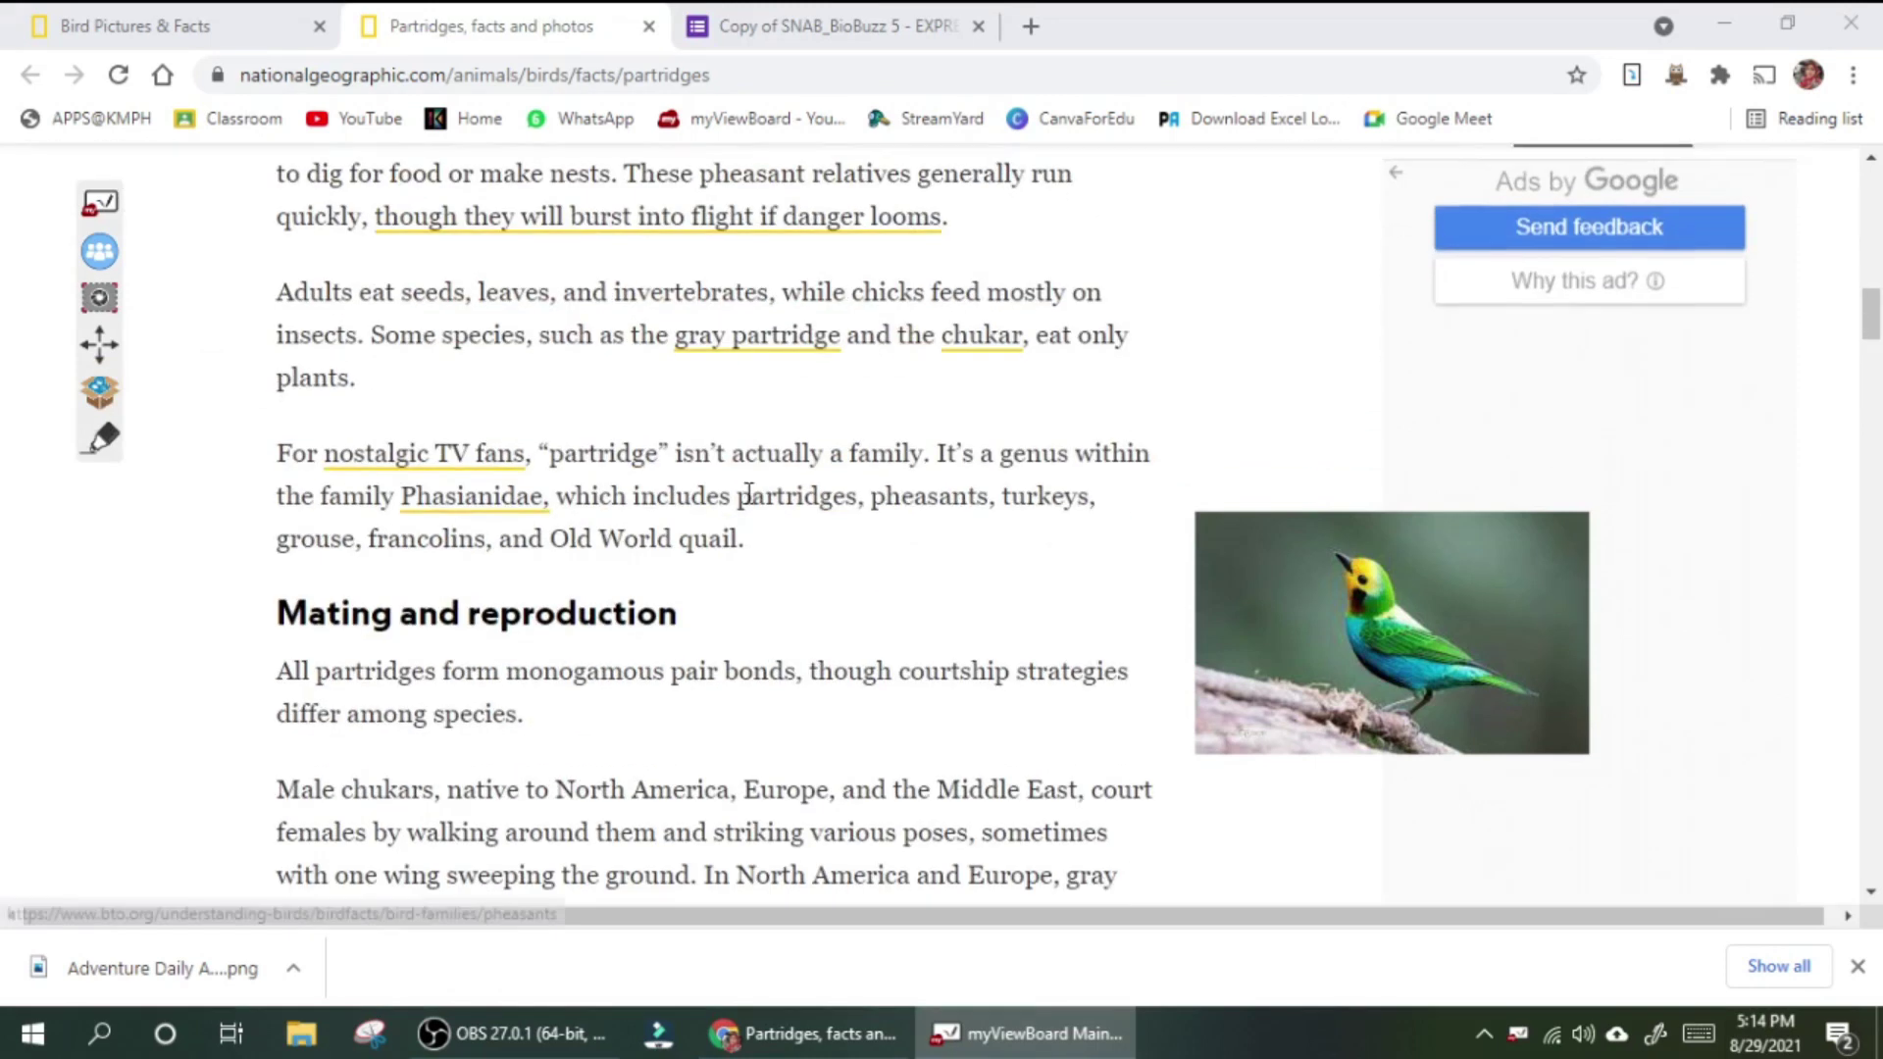
scroll(753, 492, "down", 4)
scroll(752, 496, "up", 8)
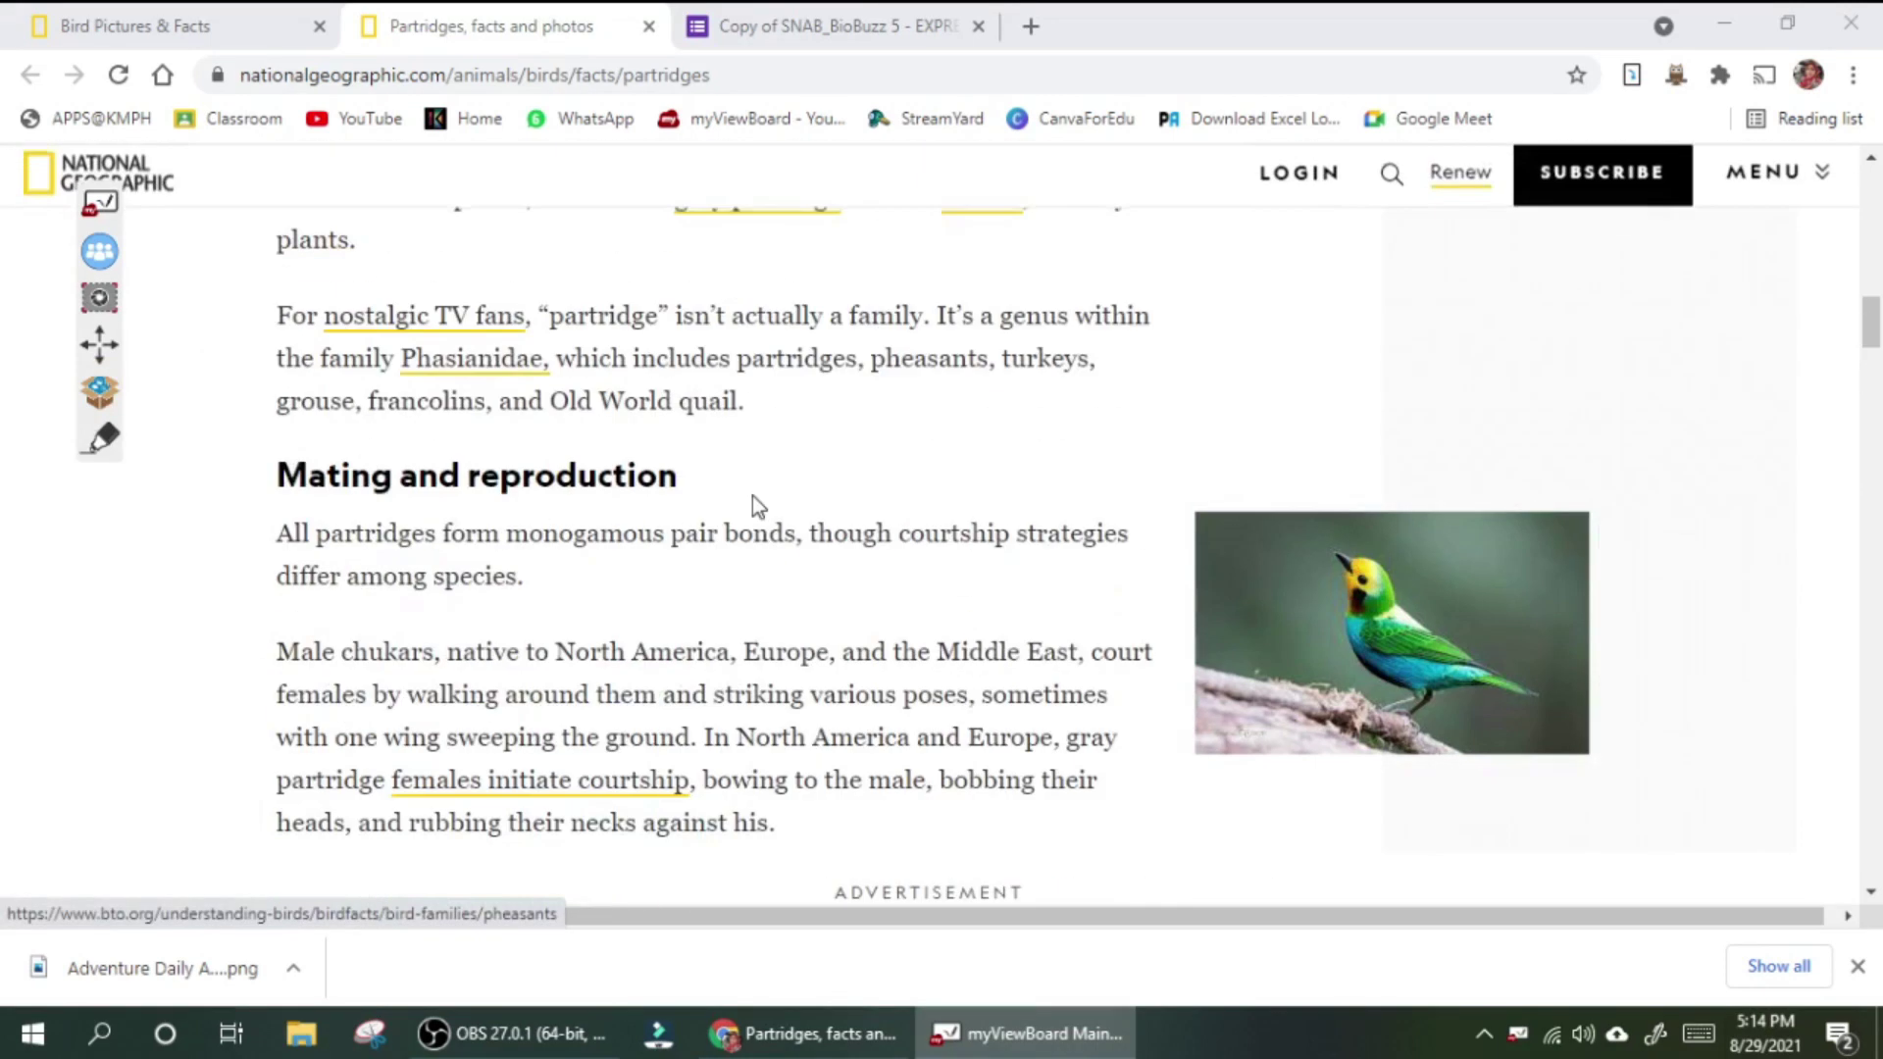
scroll(753, 498, "up", 4)
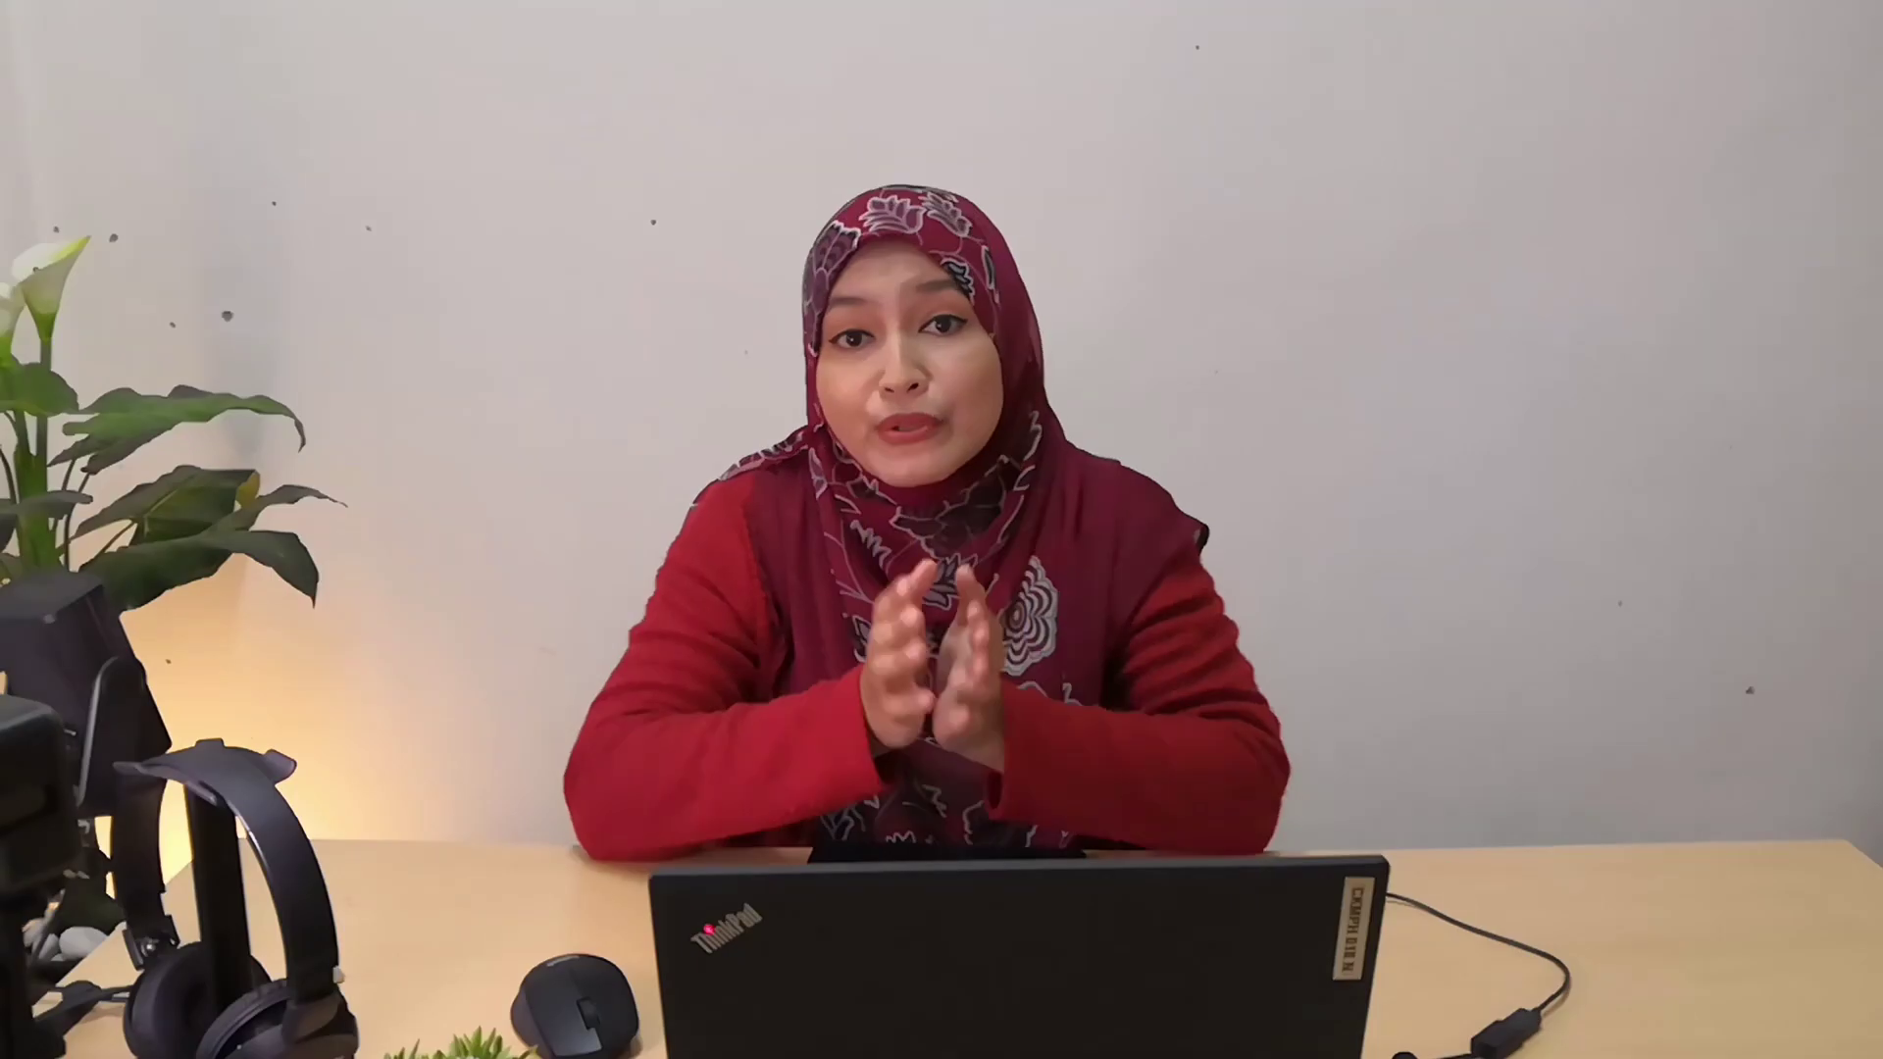